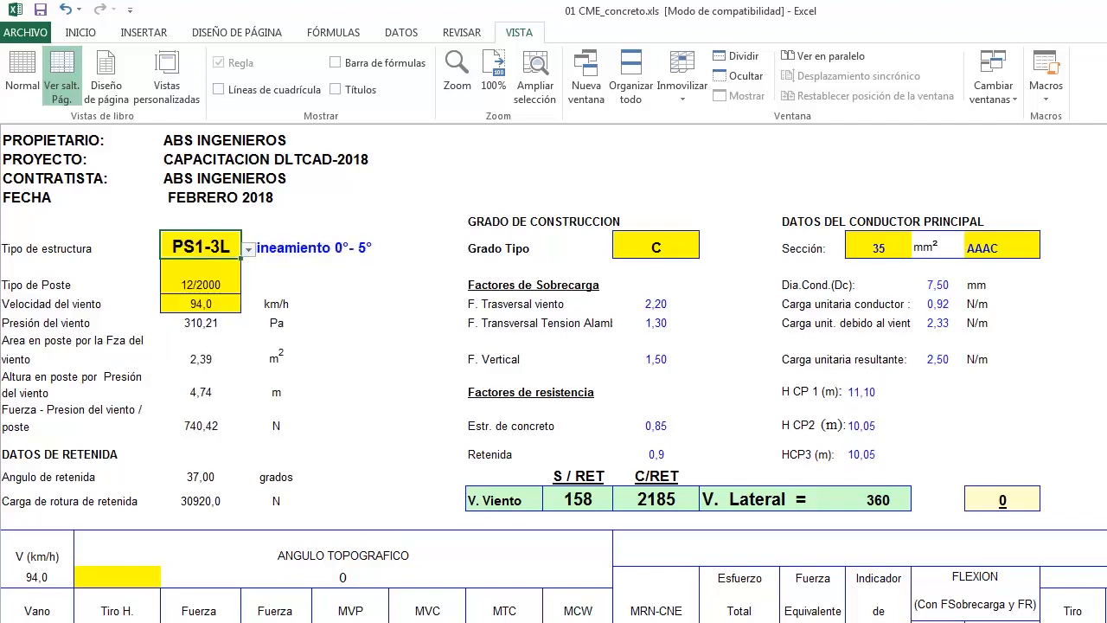
# Step: Check the wind speed, the topographic angle entry and the V. Viento result without guys for the PS1-3L structure
pyautogui.press('Down')
pyautogui.press('Down')
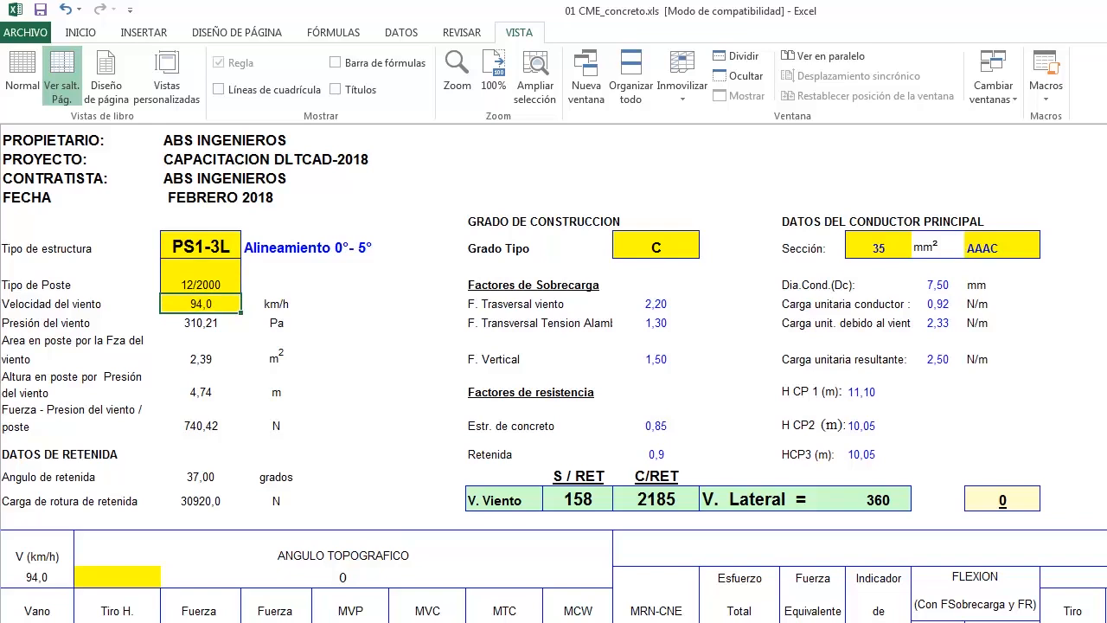
pyautogui.click(116, 577)
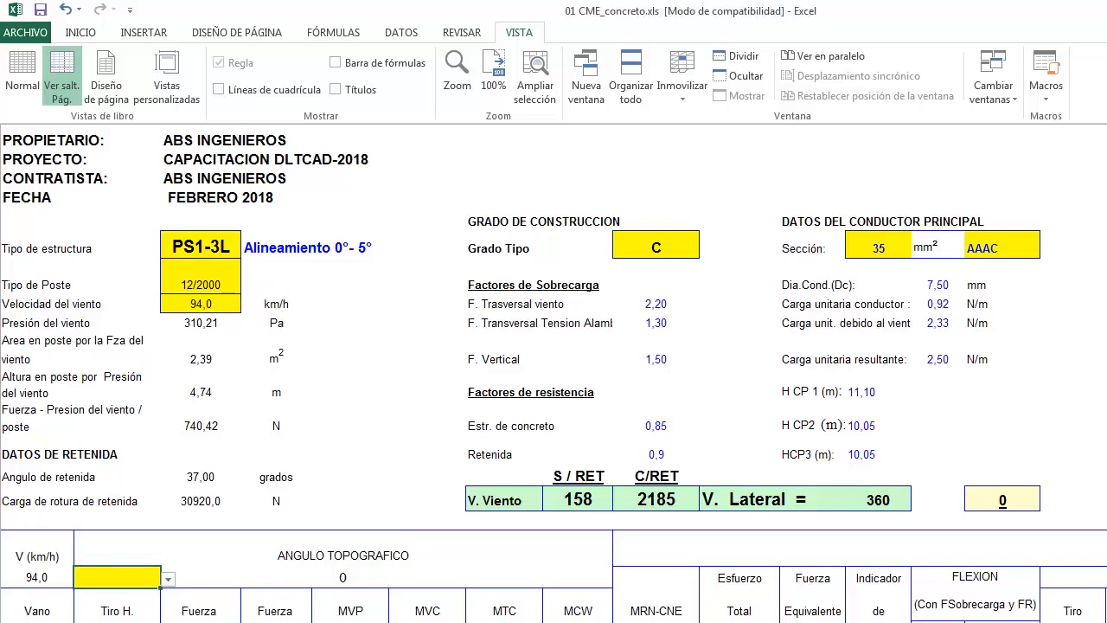
pyautogui.click(578, 499)
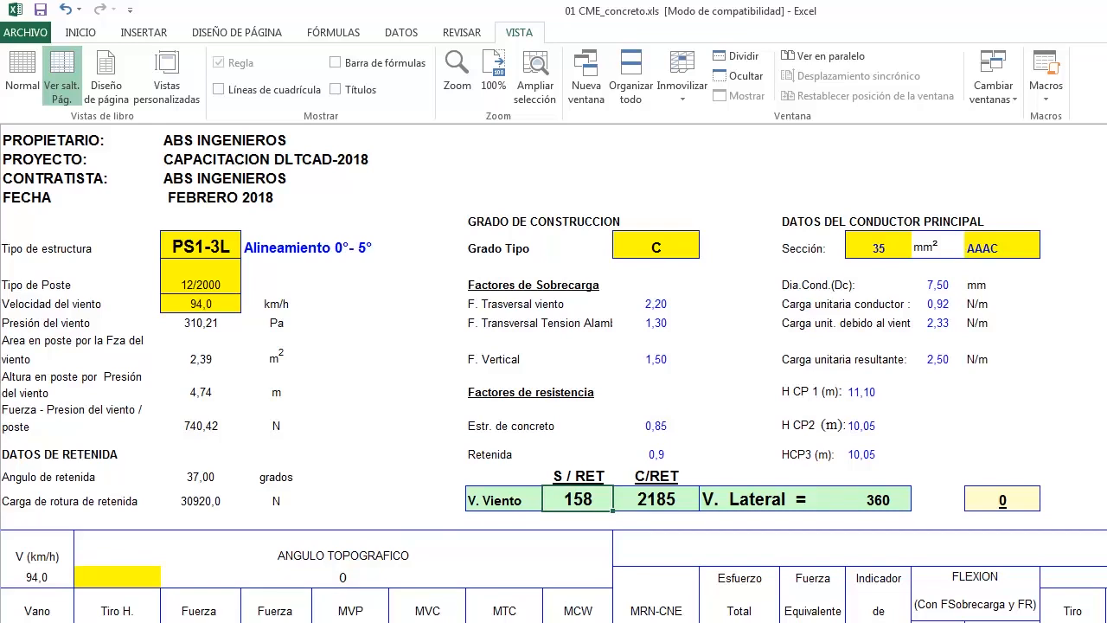
# Step: Set the structure type to PA1-3L and the topographic angle to 30
pyautogui.click(200, 247)
pyautogui.click(248, 250)
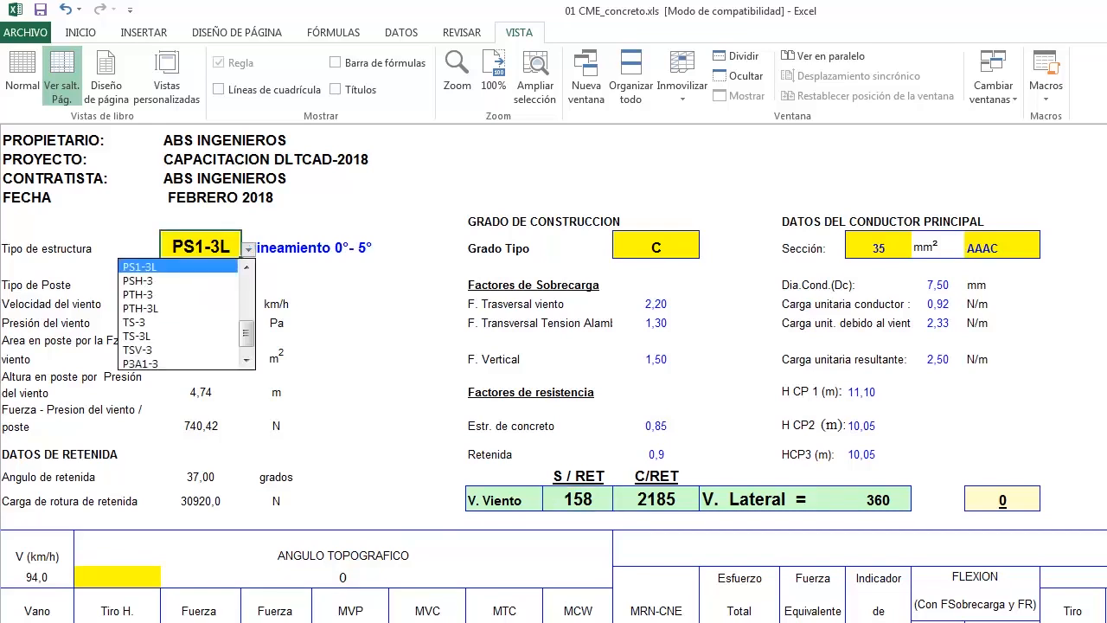
pyautogui.moveTo(246, 333); pyautogui.dragTo(246, 300)
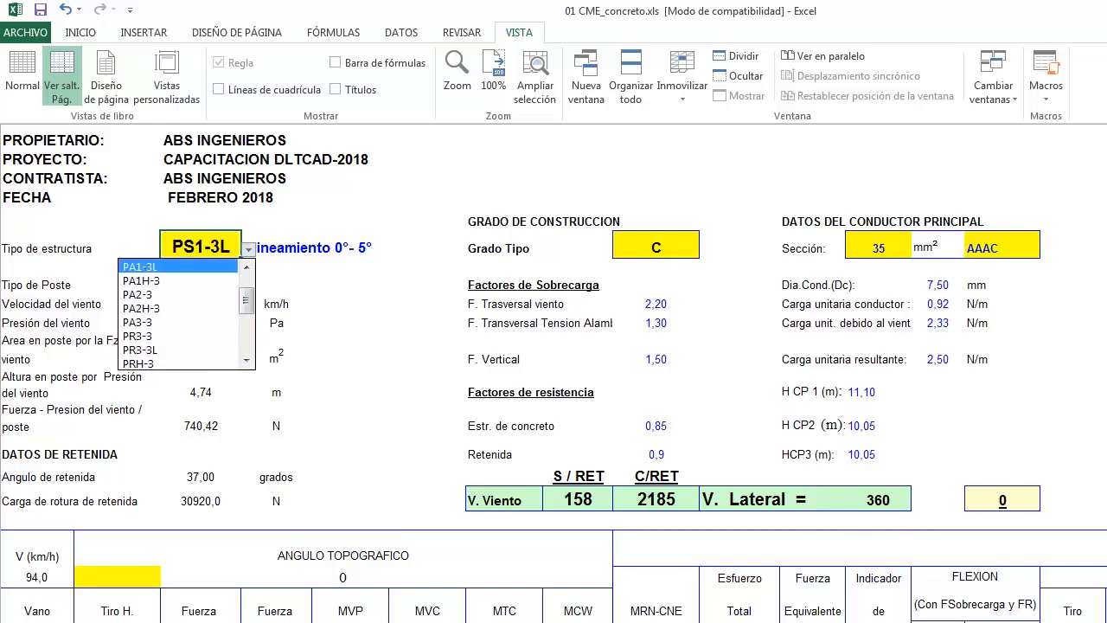
pyautogui.click(140, 266)
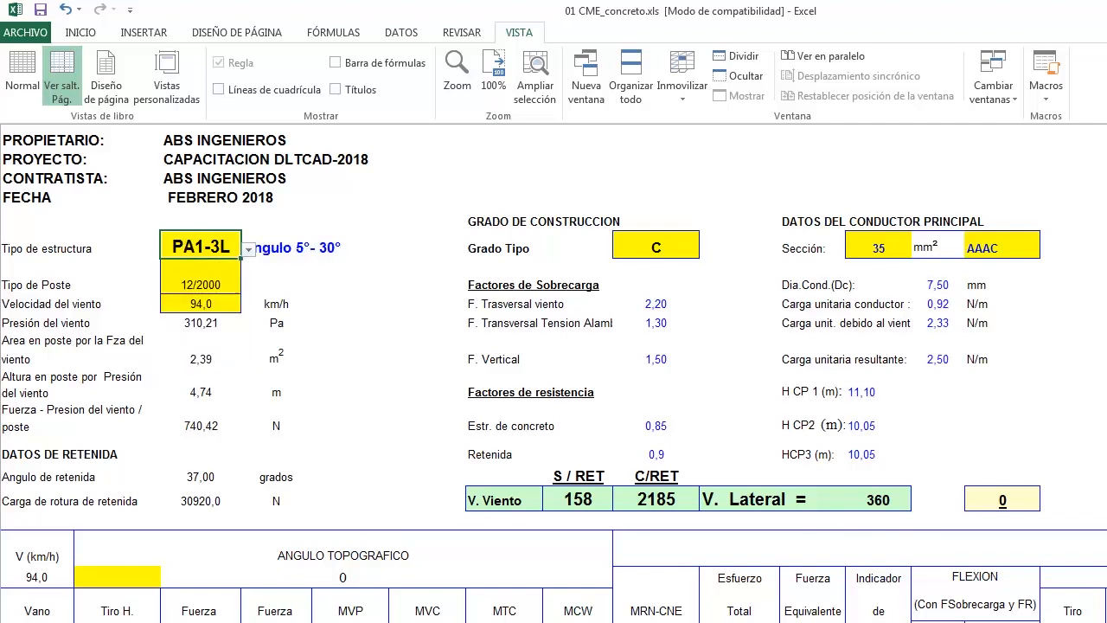
pyautogui.click(118, 607)
pyautogui.click(117, 578)
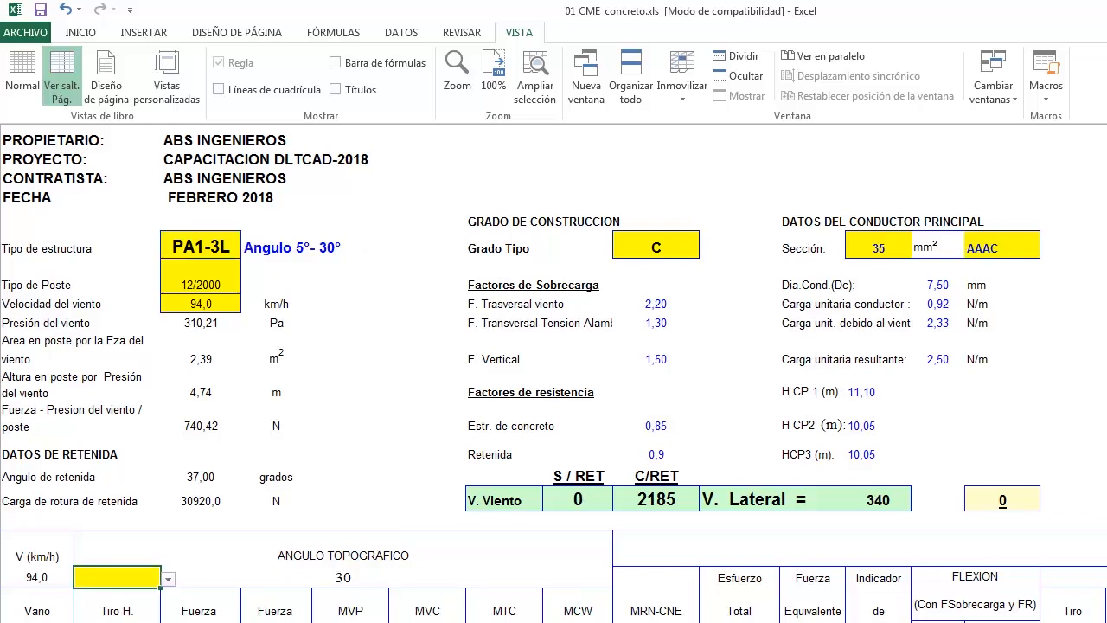
# Step: Set the number of guys to 1 and check the V. Viento results without and with guys
pyautogui.click(489, 502)
pyautogui.press('Right')
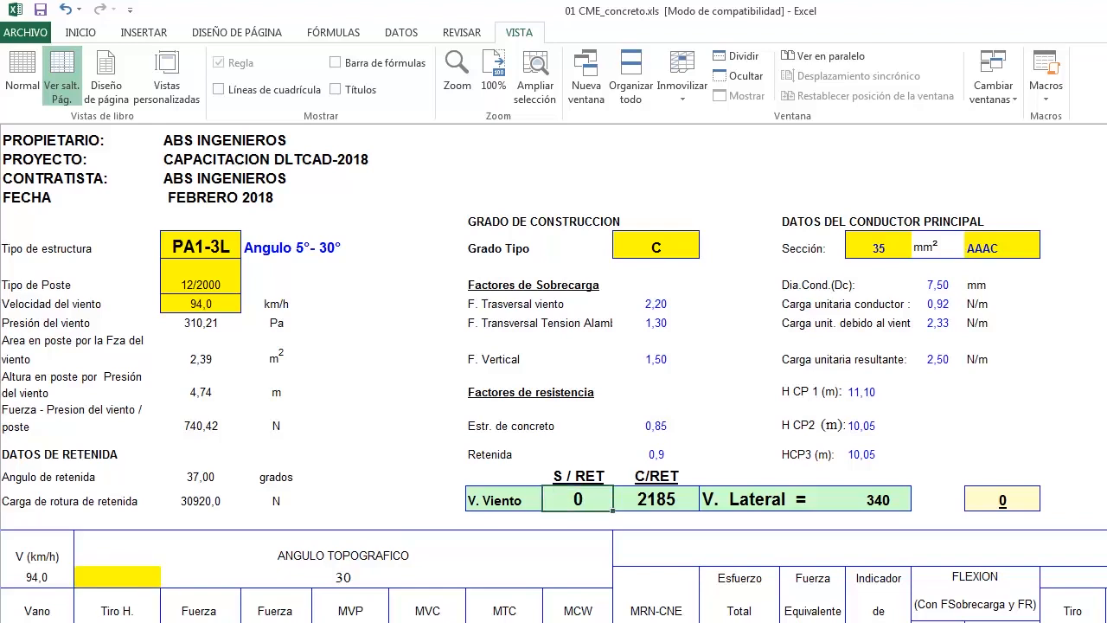
pyautogui.click(1002, 500)
pyautogui.write('1')
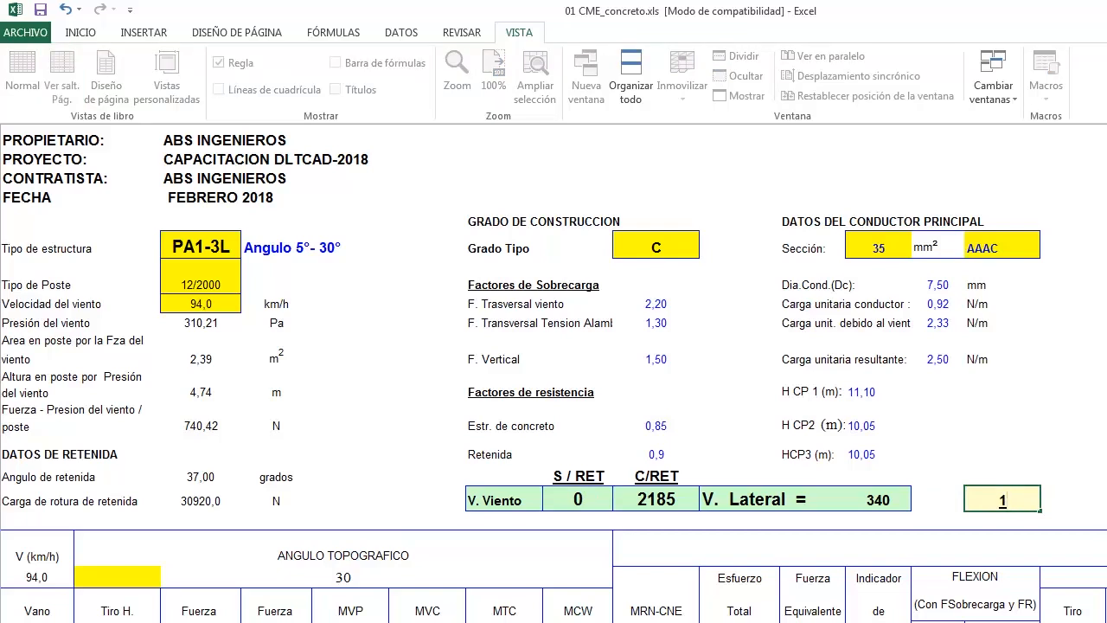
pyautogui.press('Return')
pyautogui.click(504, 499)
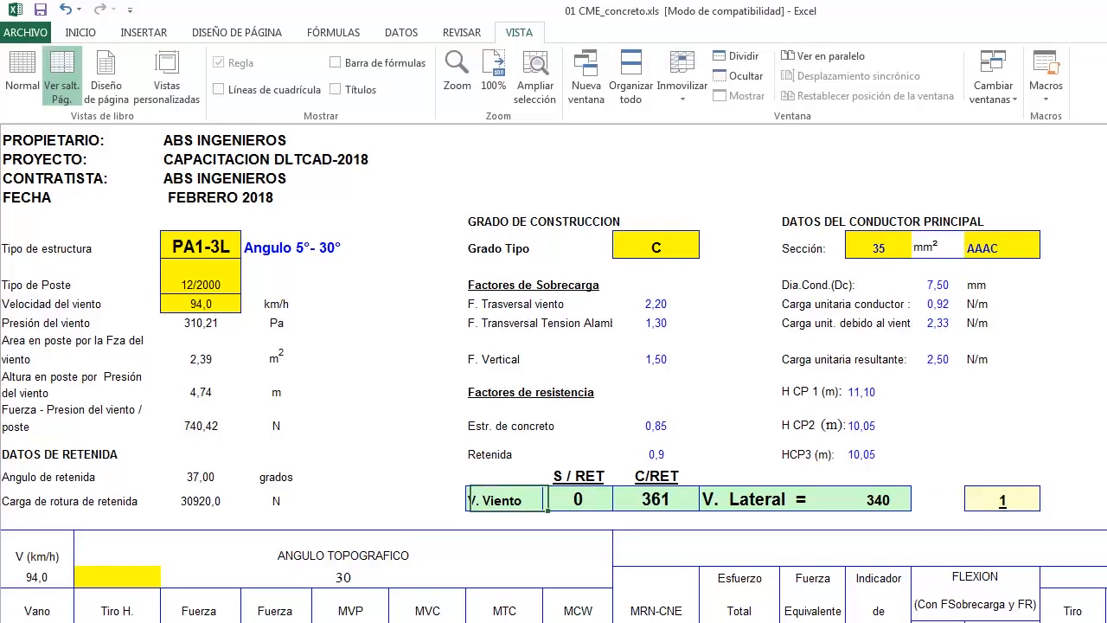
pyautogui.press('Right')
pyautogui.press('Right')
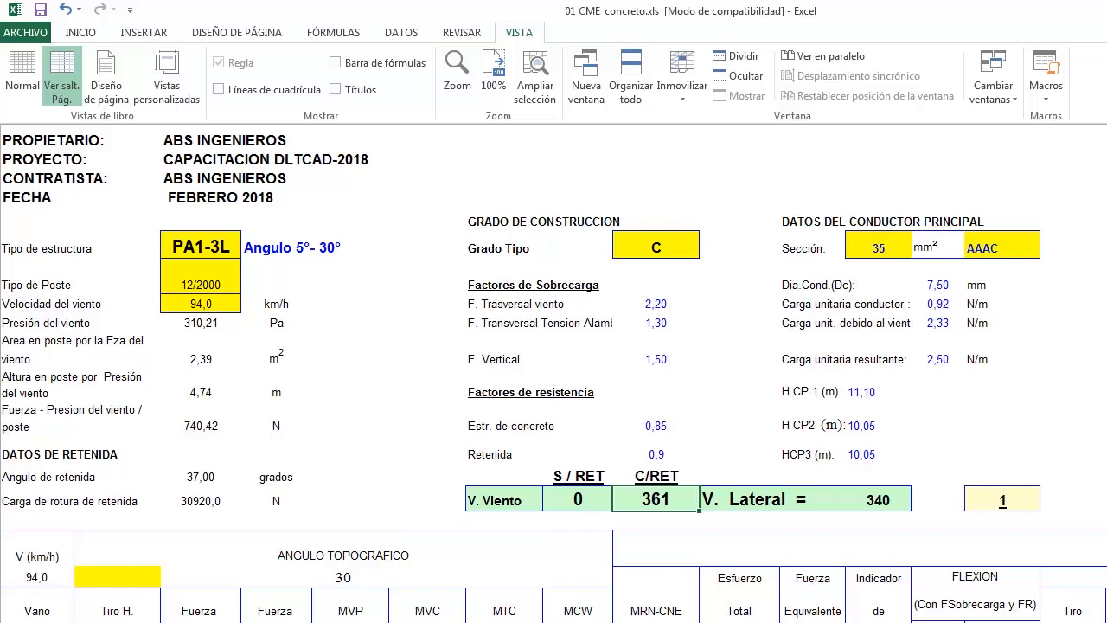
pyautogui.click(1002, 499)
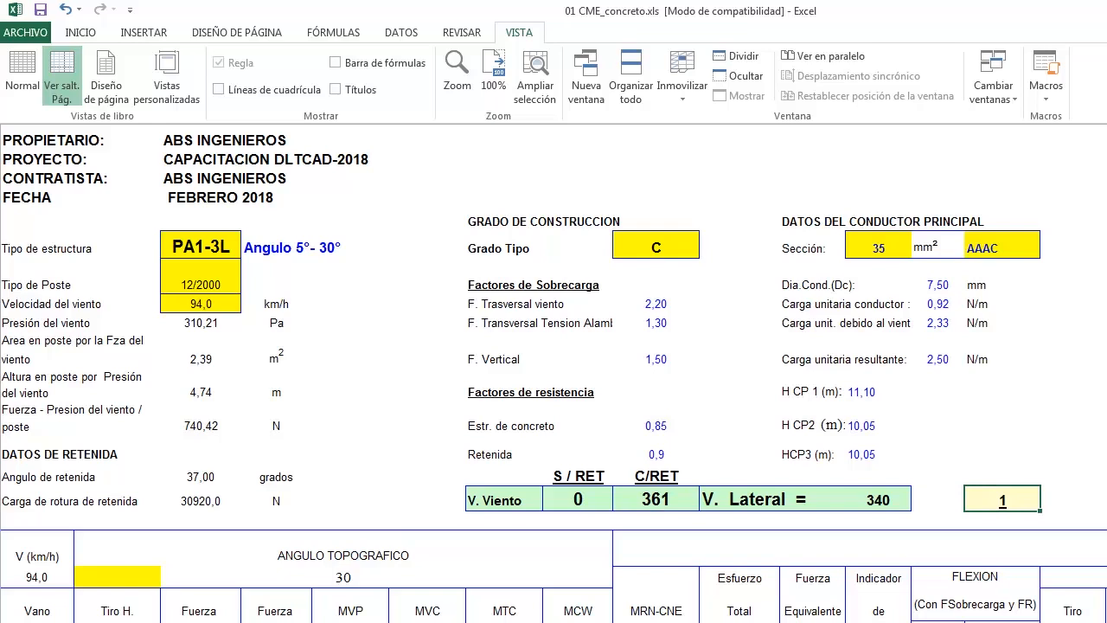
# Step: Change the structure type to PA2-3
pyautogui.click(201, 247)
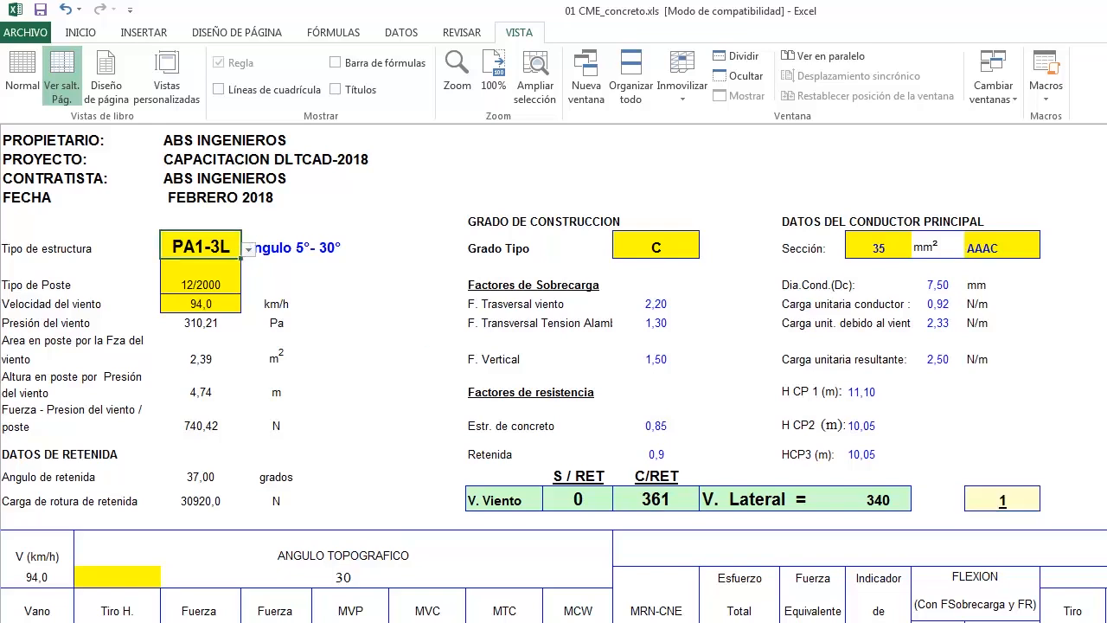
pyautogui.click(249, 250)
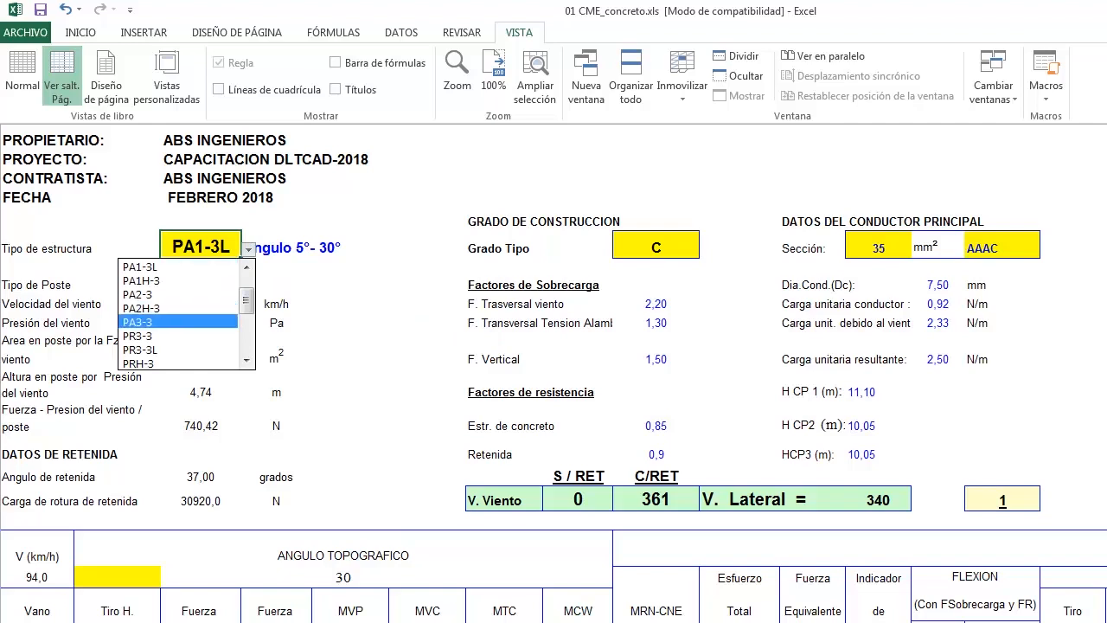
pyautogui.press('Up')
pyautogui.press('Up')
pyautogui.press('Return')
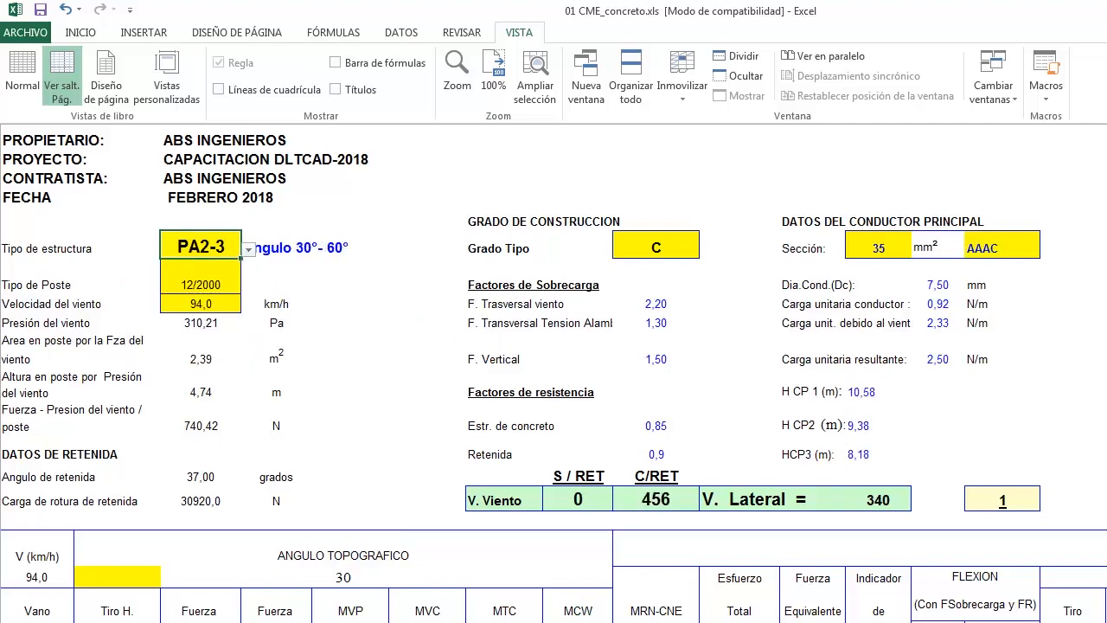
# Step: Set the number of guys to 0 and the topographic angle to 60 for the PA2-3 structure
pyautogui.click(1002, 501)
pyautogui.write('0')
pyautogui.press('Return')
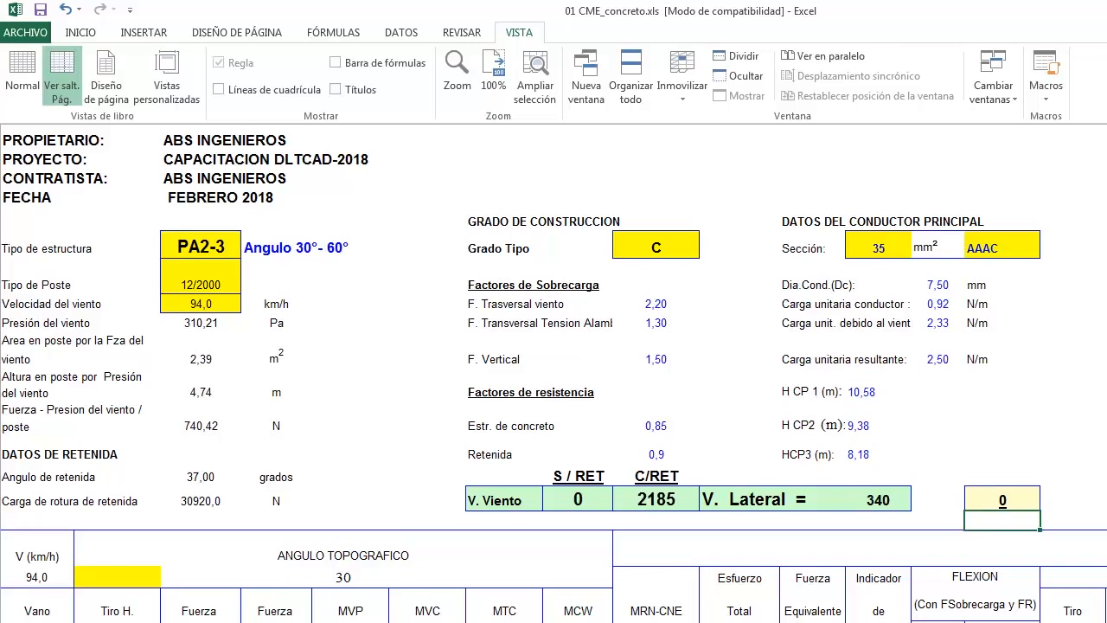
pyautogui.click(117, 577)
pyautogui.write('60')
pyautogui.press('Return')
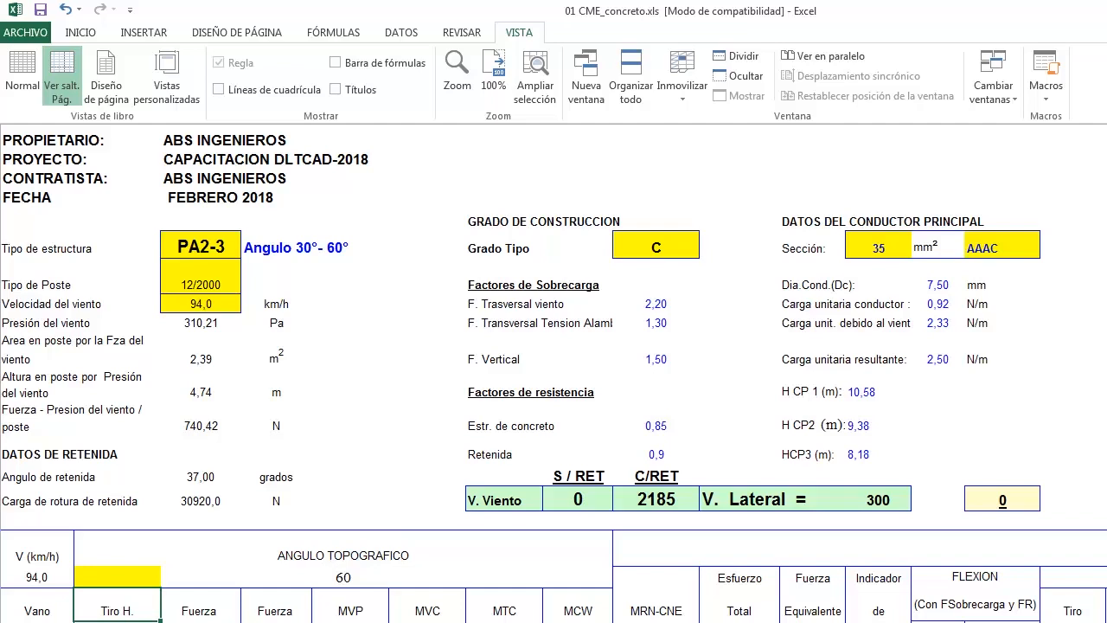
pyautogui.click(578, 499)
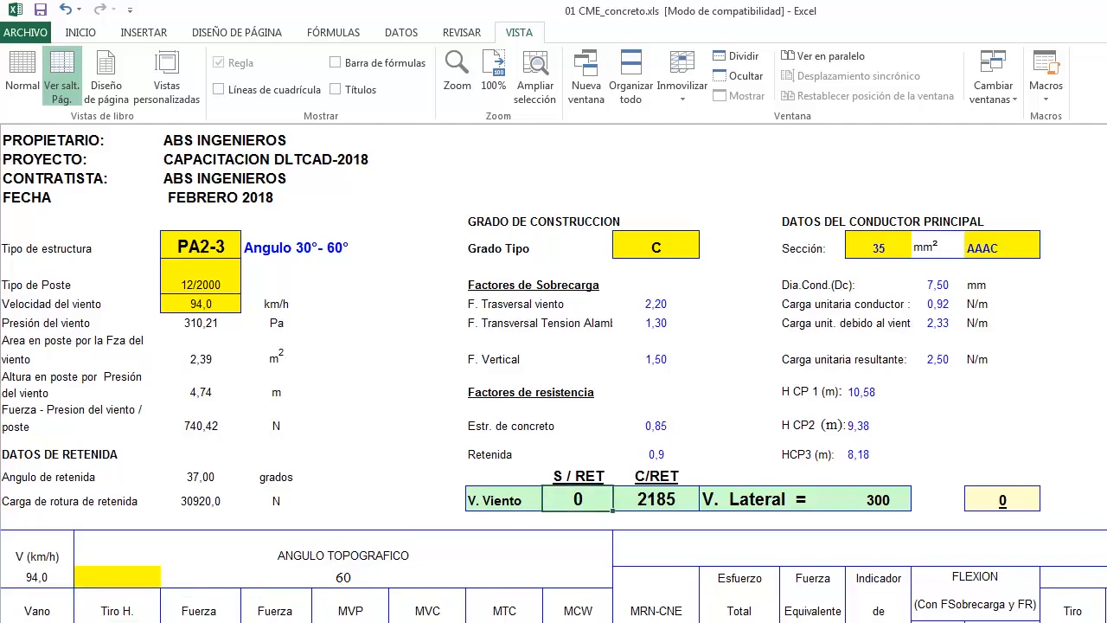
# Step: Set the pole type to 12/3000 and check the V. Viento results without and with guys
pyautogui.click(201, 280)
pyautogui.click(248, 286)
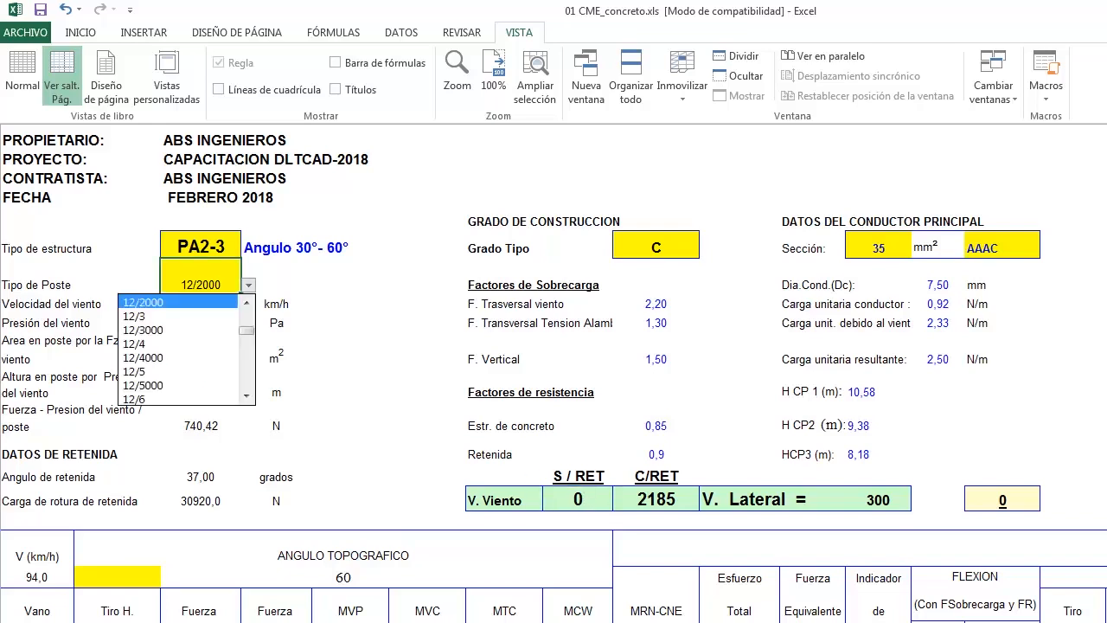
pyautogui.press('Down')
pyautogui.press('Down')
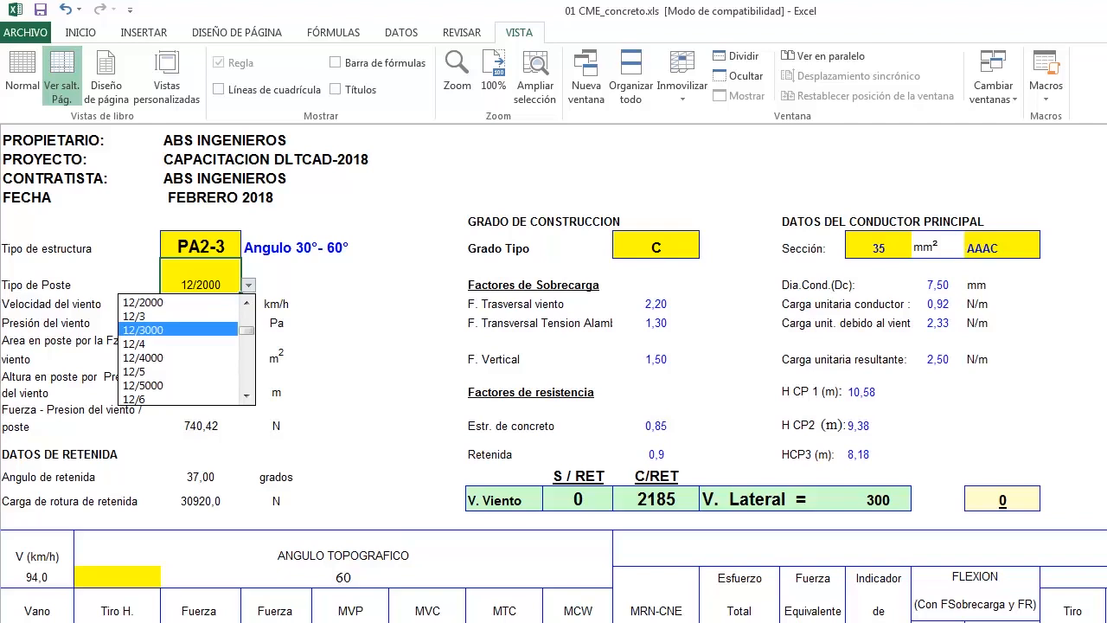
pyautogui.press('Return')
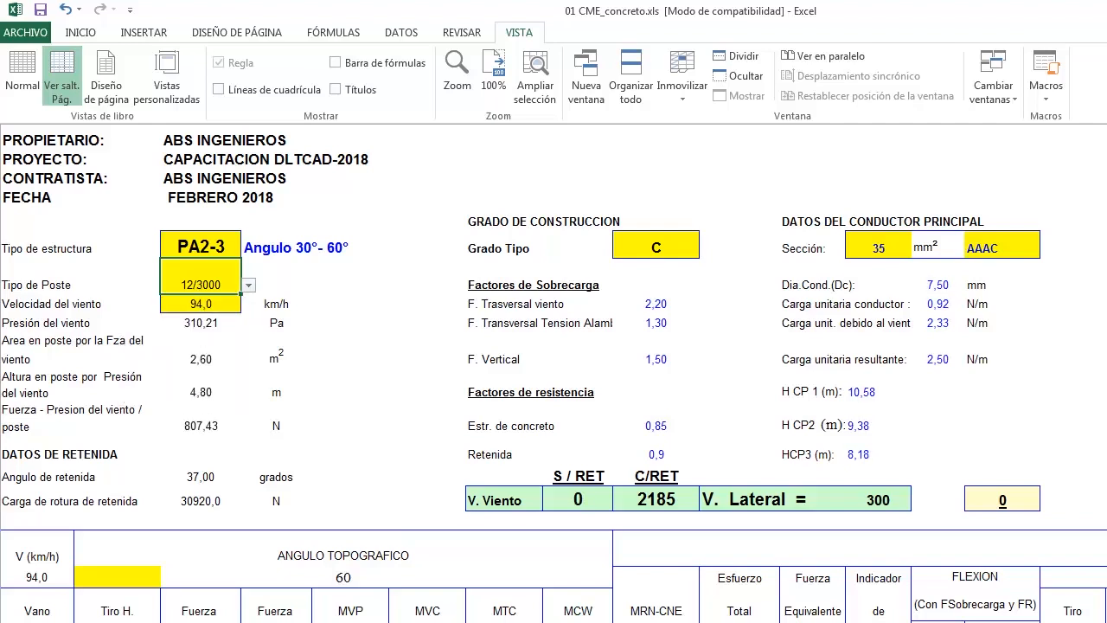
pyautogui.click(577, 499)
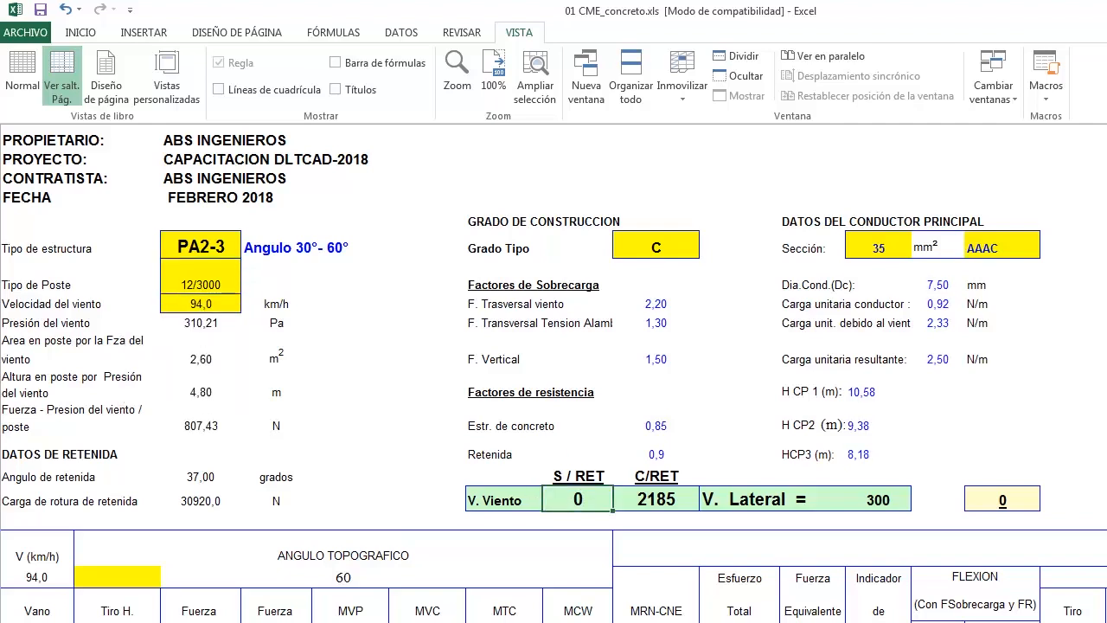
pyautogui.click(656, 499)
# Step: Set the number of guys to 1 for the PA2-3 structure and check the V. Viento result with guys
pyautogui.click(1002, 499)
pyautogui.write('1')
pyautogui.press('Return')
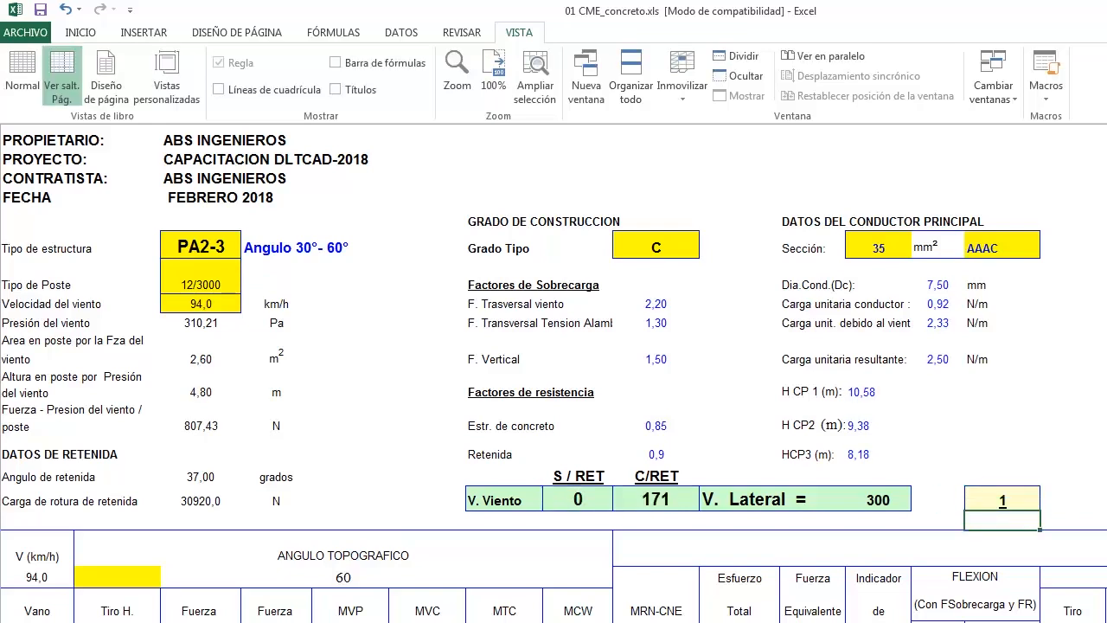
pyautogui.click(656, 499)
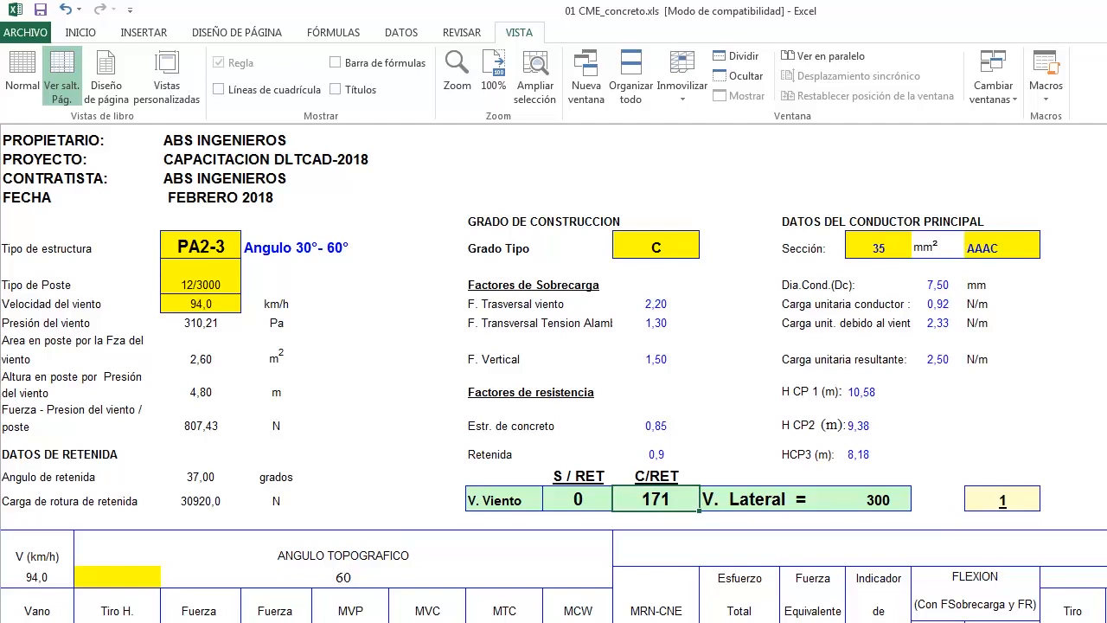
# Step: Set the number of guys to 2 and check the V. Viento result with guys
pyautogui.click(1003, 499)
pyautogui.write('2')
pyautogui.press('Return')
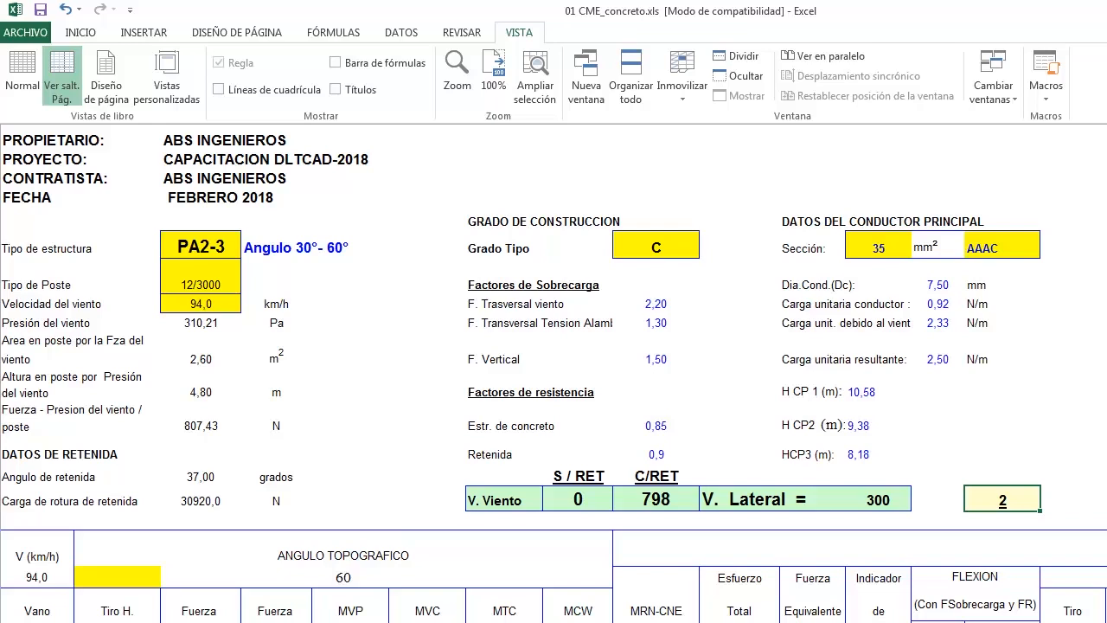
pyautogui.click(656, 499)
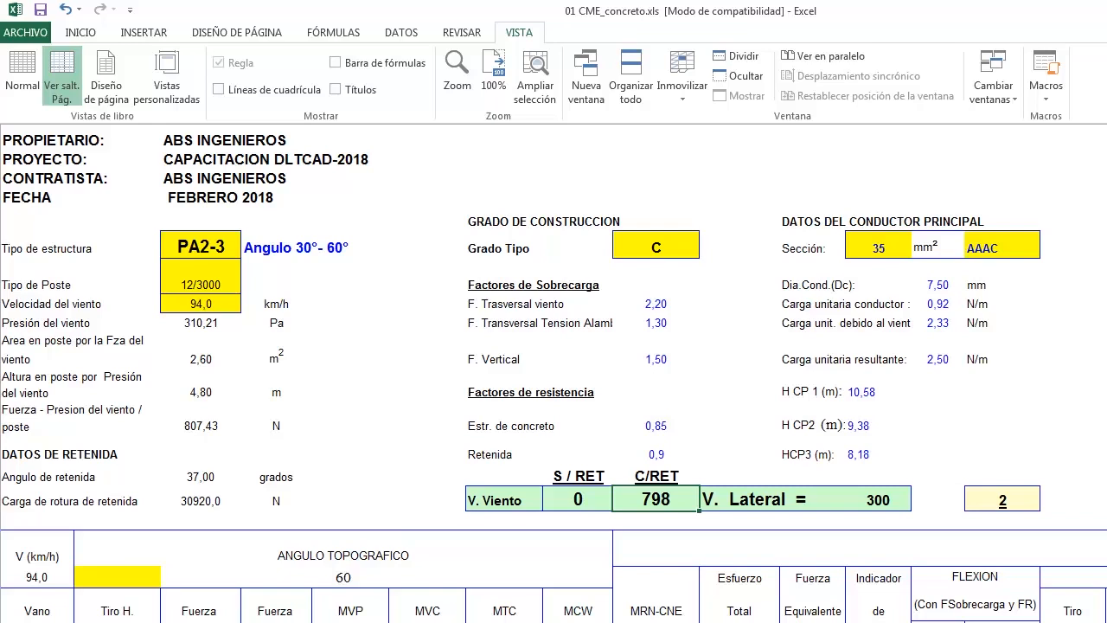
# Step: Set the structure type to PSH-3 with a topographic angle of 0 and 0 guys
pyautogui.click(201, 247)
pyautogui.click(249, 250)
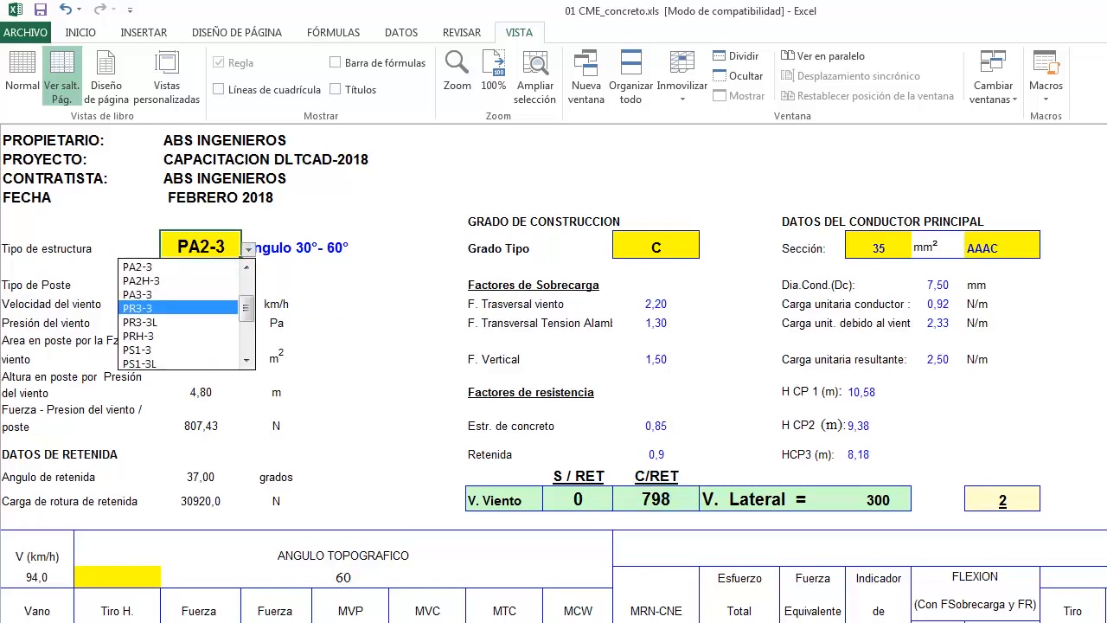
pyautogui.moveTo(246, 308); pyautogui.dragTo(247, 311)
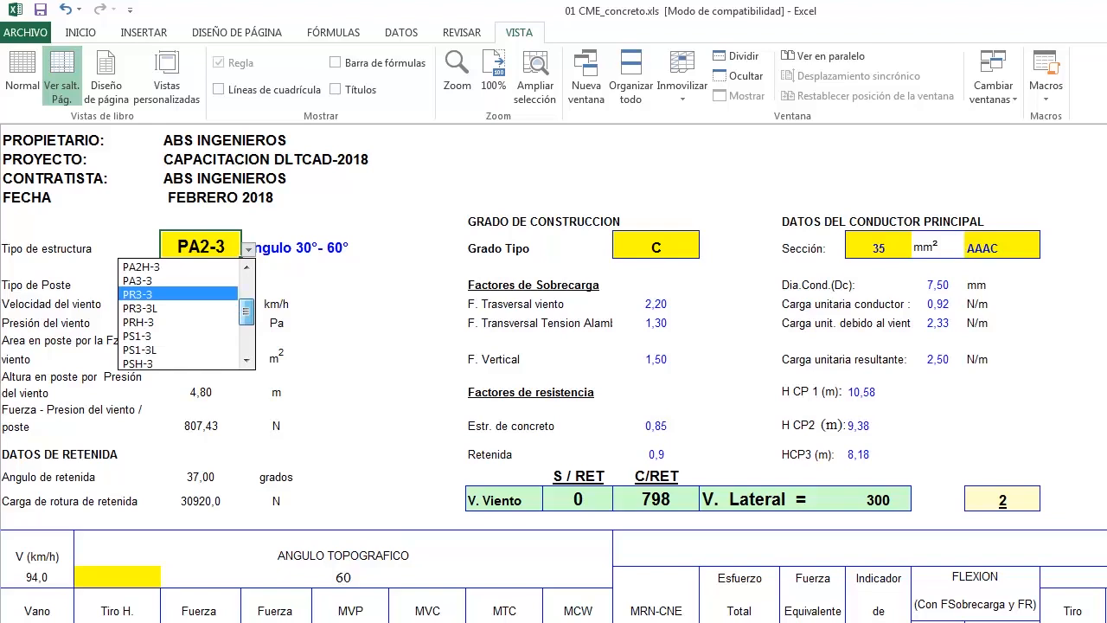
pyautogui.click(138, 363)
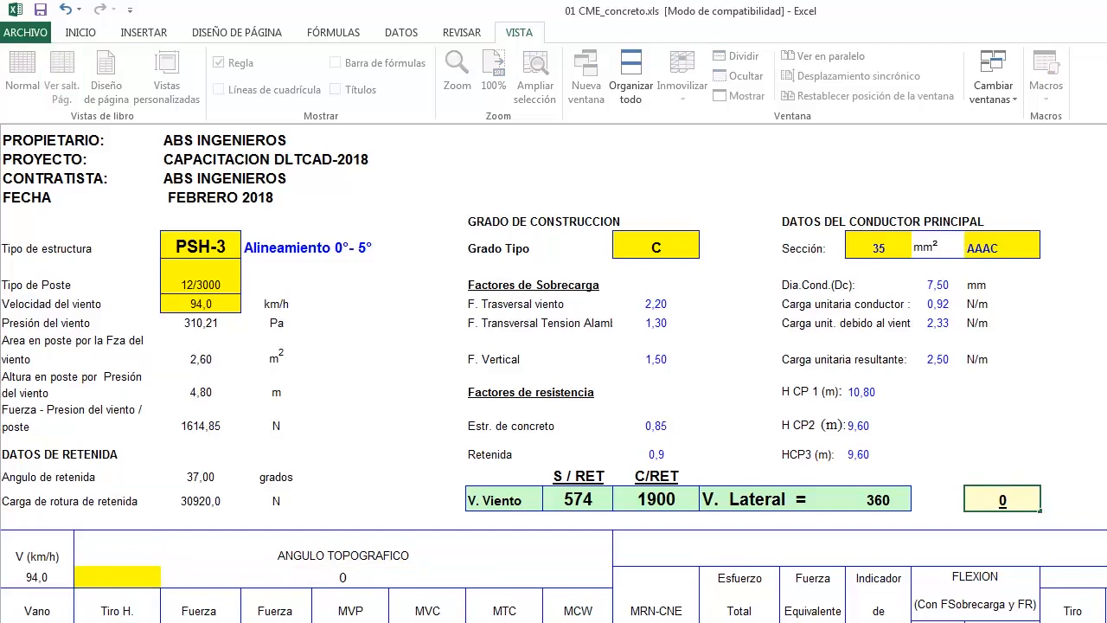
# Step: Set the pole type to 12/2000 for the PSH-3 structure and check the V. Viento result without guys
pyautogui.click(200, 279)
pyautogui.click(248, 285)
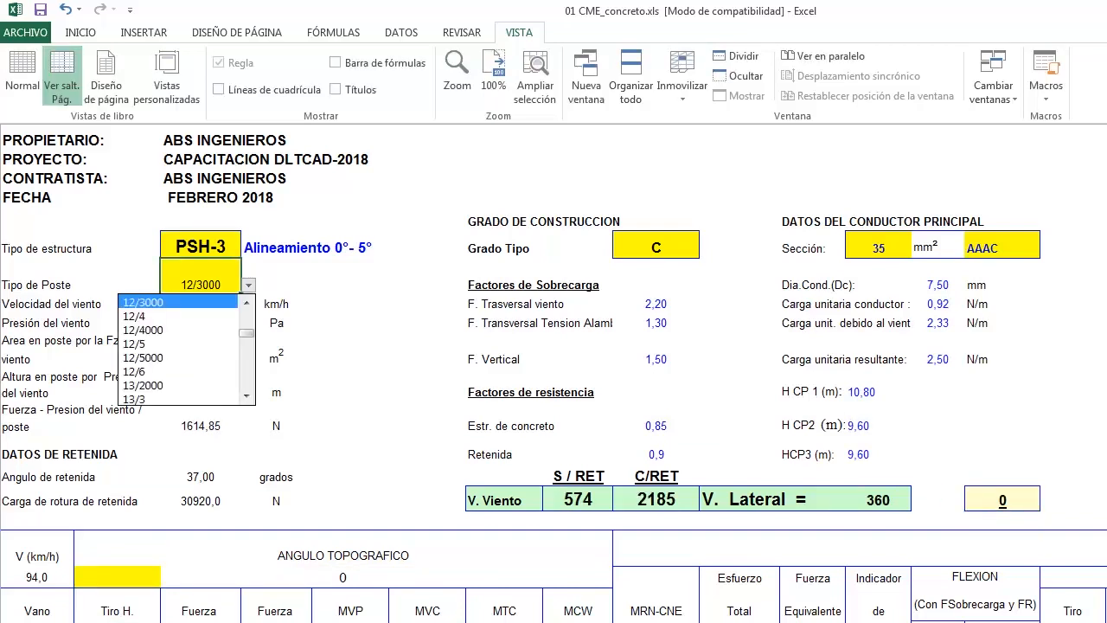
pyautogui.press('Up')
pyautogui.press('Up')
pyautogui.press('Return')
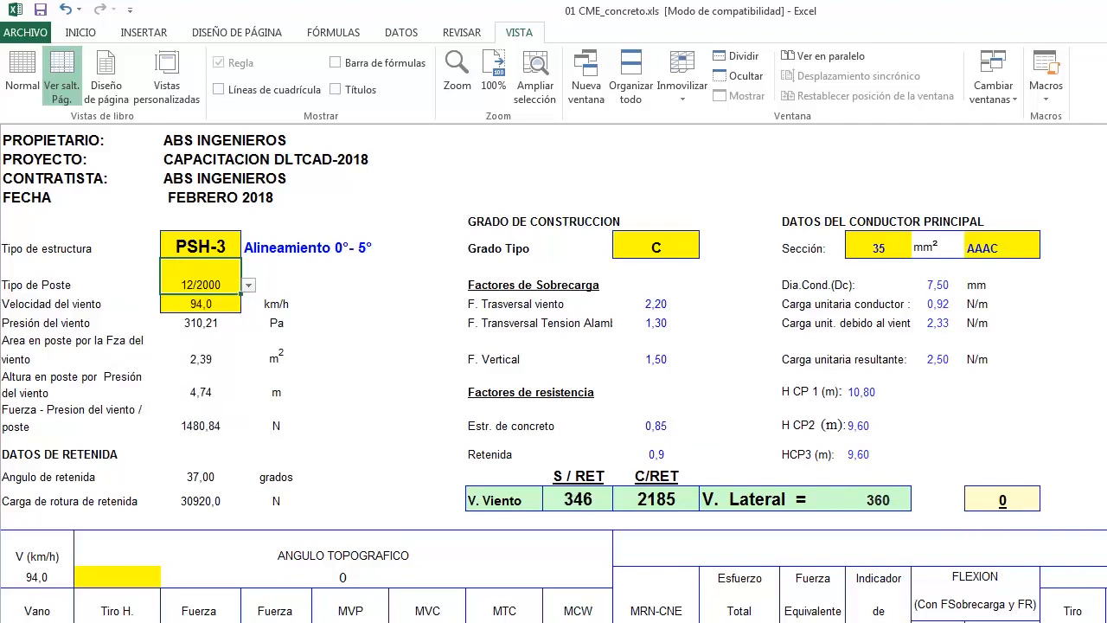
pyautogui.click(578, 499)
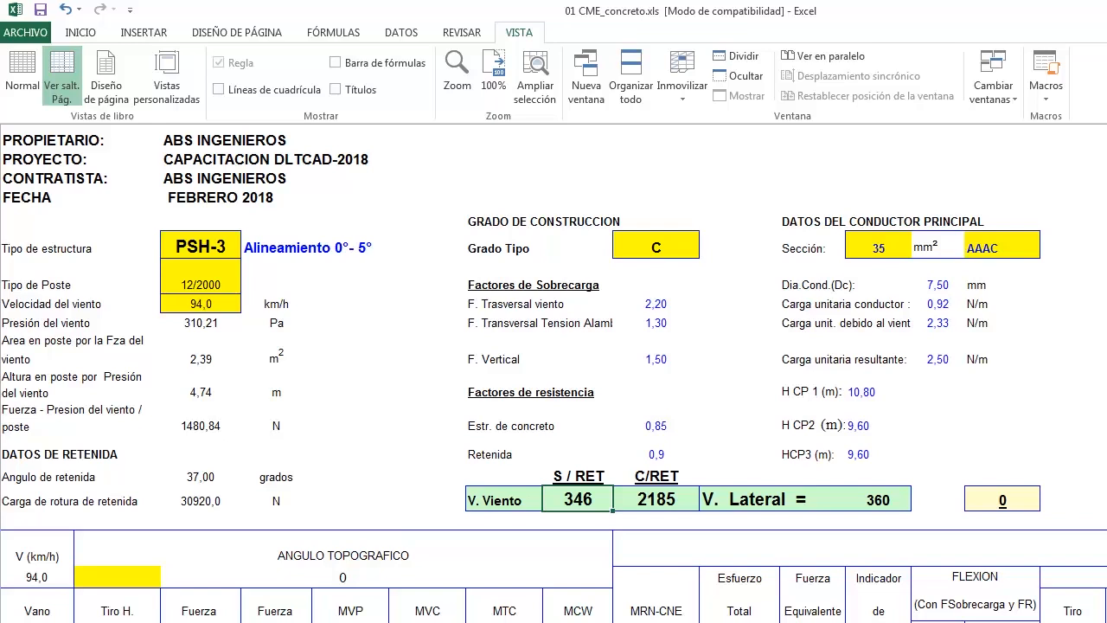
# Step: Switch to the cUADRO_PRESTACIONES_cURSO.xlsx workbook and select the PS1-3L entry in the ARMADO column
pyautogui.hotkey('alt', 'Tab')
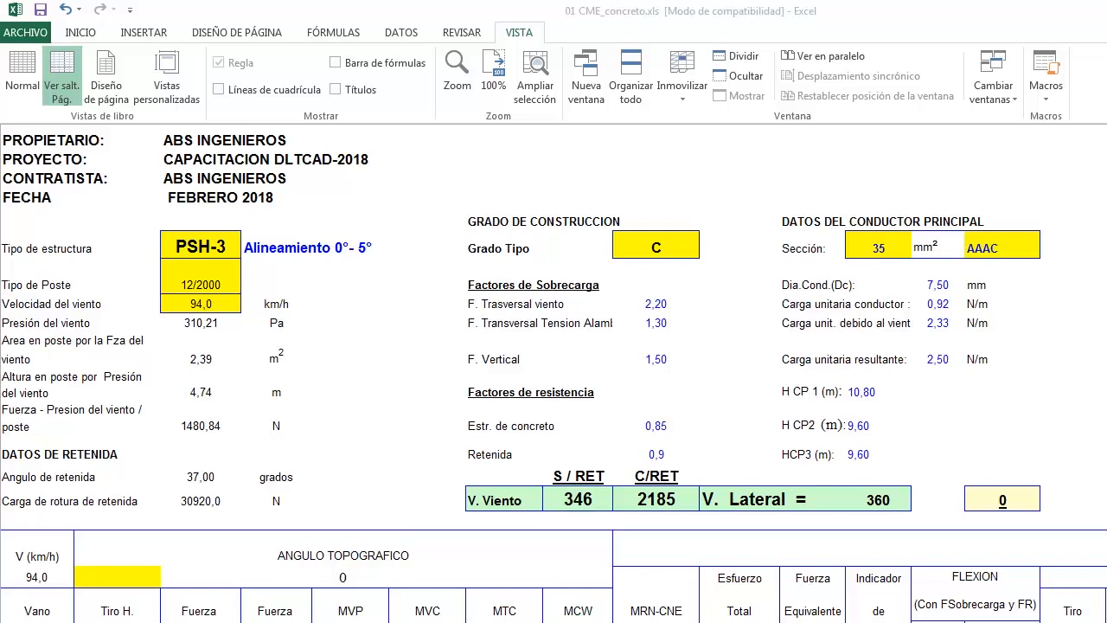
pyautogui.moveTo(614, 622)
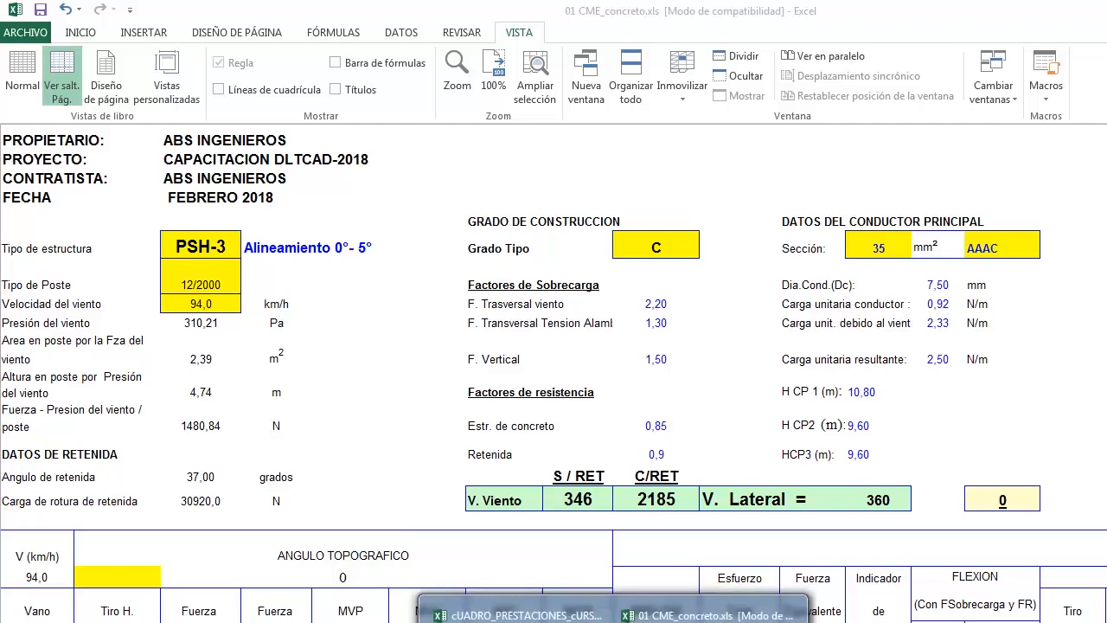
pyautogui.click(519, 613)
pyautogui.click(302, 358)
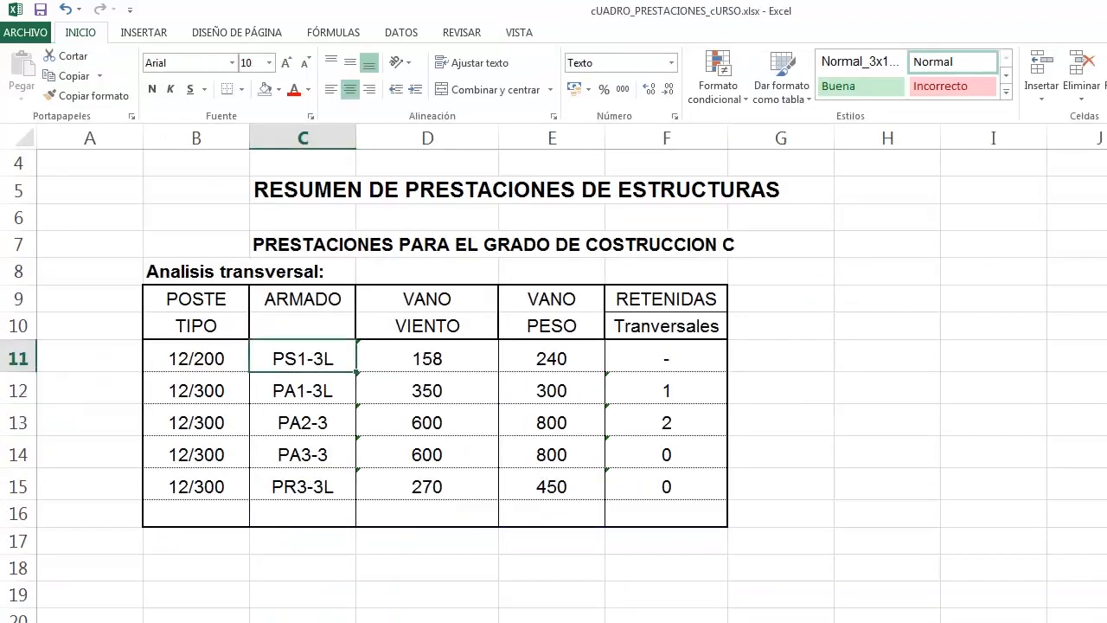
# Step: Review the pole type and ARMADO entries in the structure performance summary table
pyautogui.click(197, 358)
pyautogui.click(302, 358)
pyautogui.click(303, 390)
pyautogui.press('Down')
pyautogui.press('Down')
pyautogui.press('Down')
pyautogui.moveTo(197, 358); pyautogui.dragTo(197, 486)
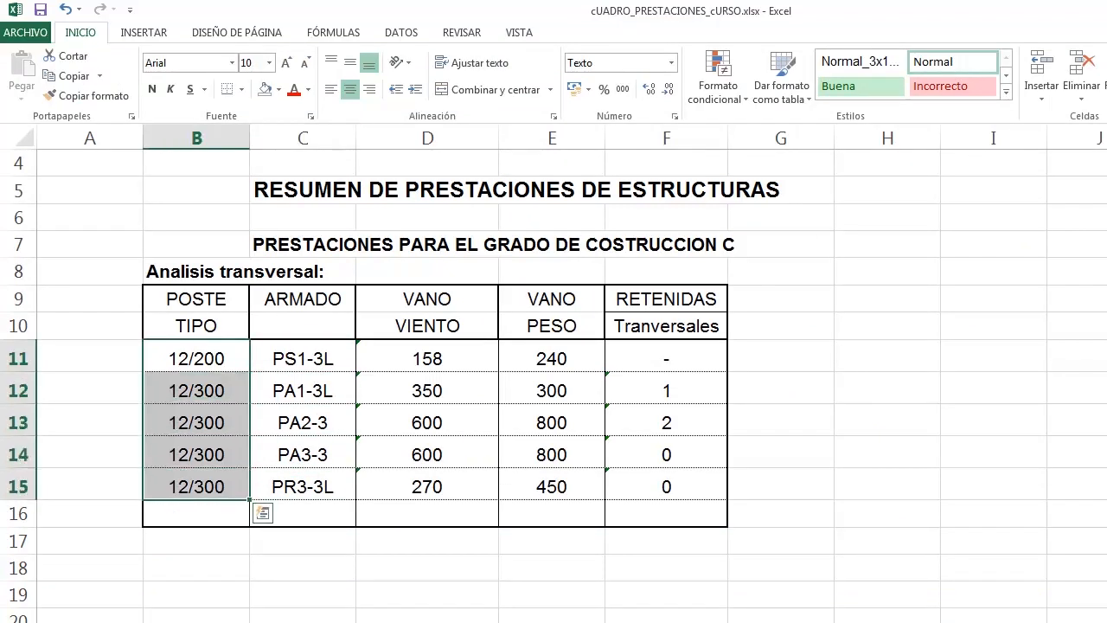
# Step: Review the VANO VIENTO values of all listed structures and the VANO PESO value for PS1-3L
pyautogui.click(427, 358)
pyautogui.click(428, 390)
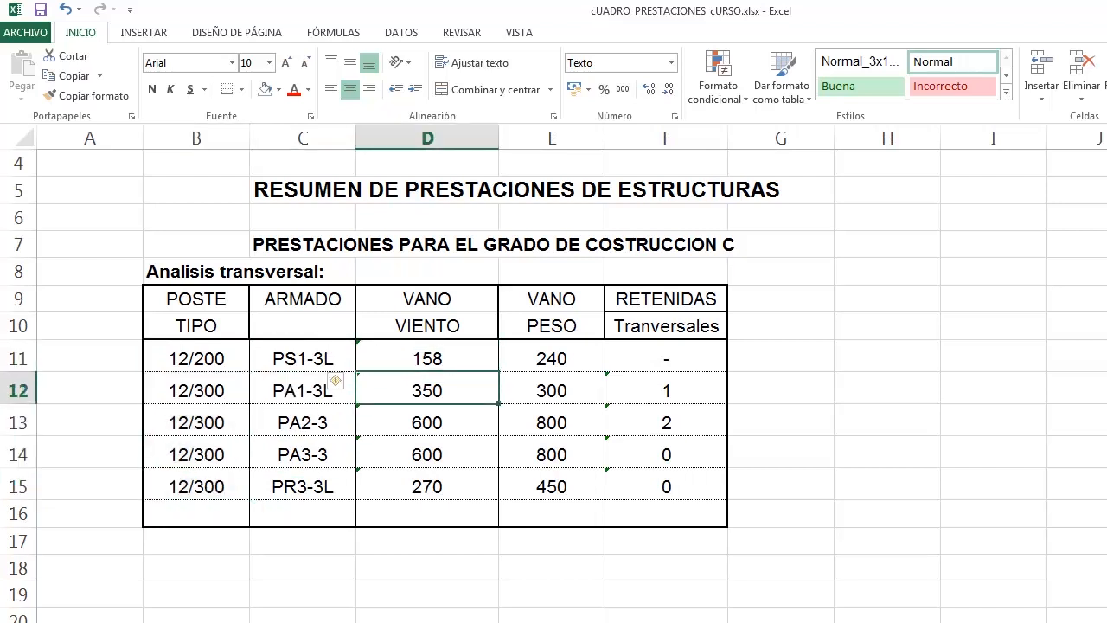
pyautogui.moveTo(427, 358); pyautogui.dragTo(428, 486)
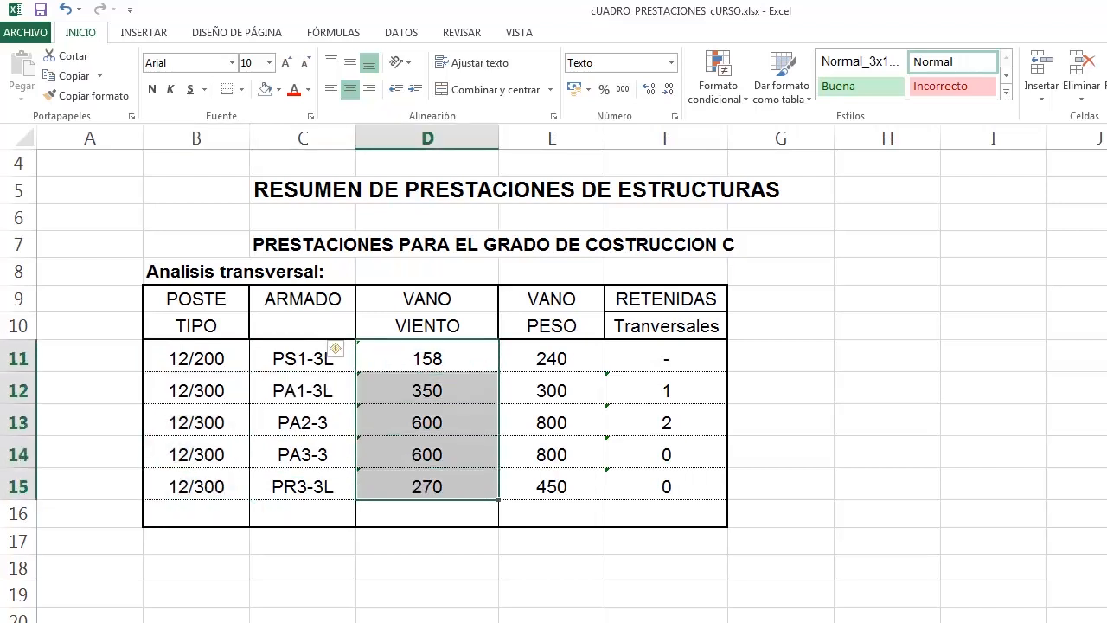
pyautogui.click(427, 358)
pyautogui.click(552, 358)
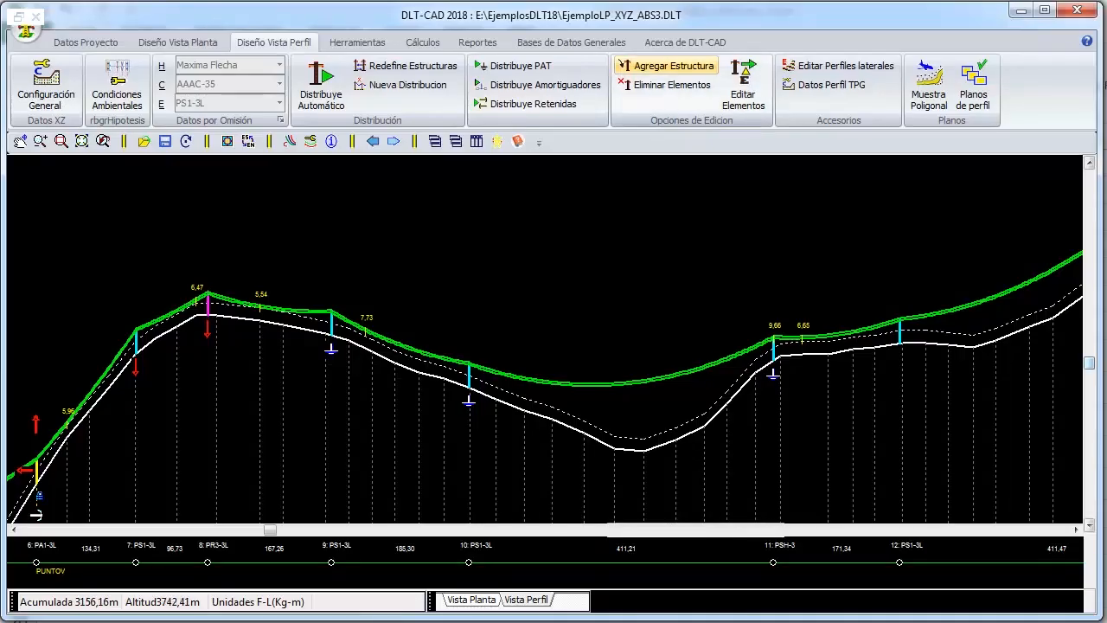
# Step: In DLT-CAD, open the general structures database, load the PS1-3L structure and select its Vano viento value for editing
pyautogui.click(571, 41)
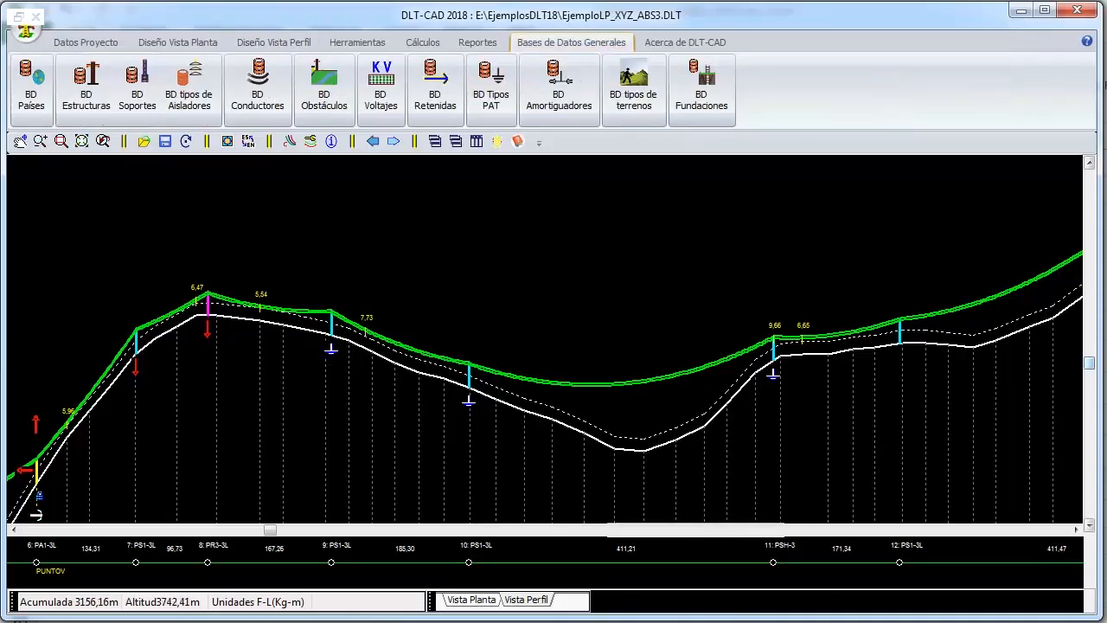
pyautogui.click(86, 86)
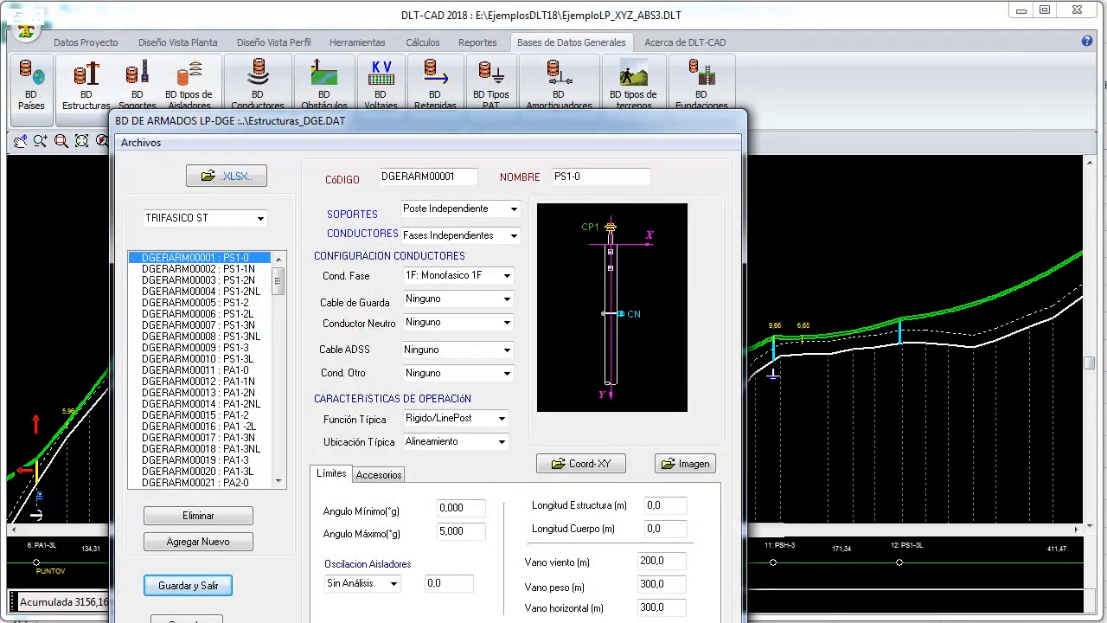
pyautogui.click(201, 359)
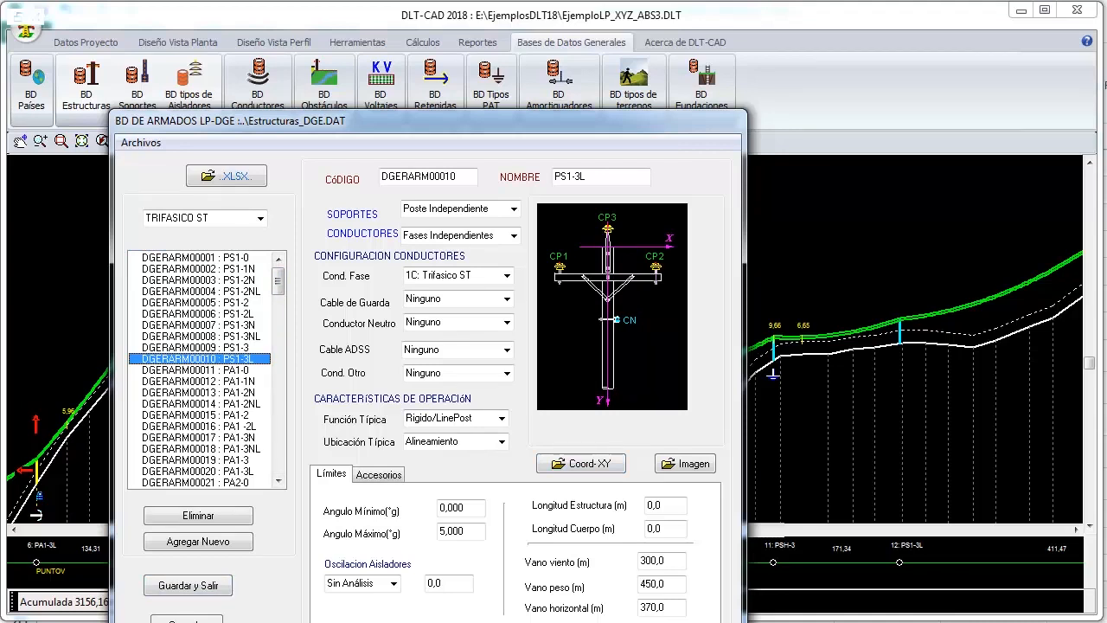
pyautogui.doubleClick(653, 560)
pyautogui.doubleClick(653, 561)
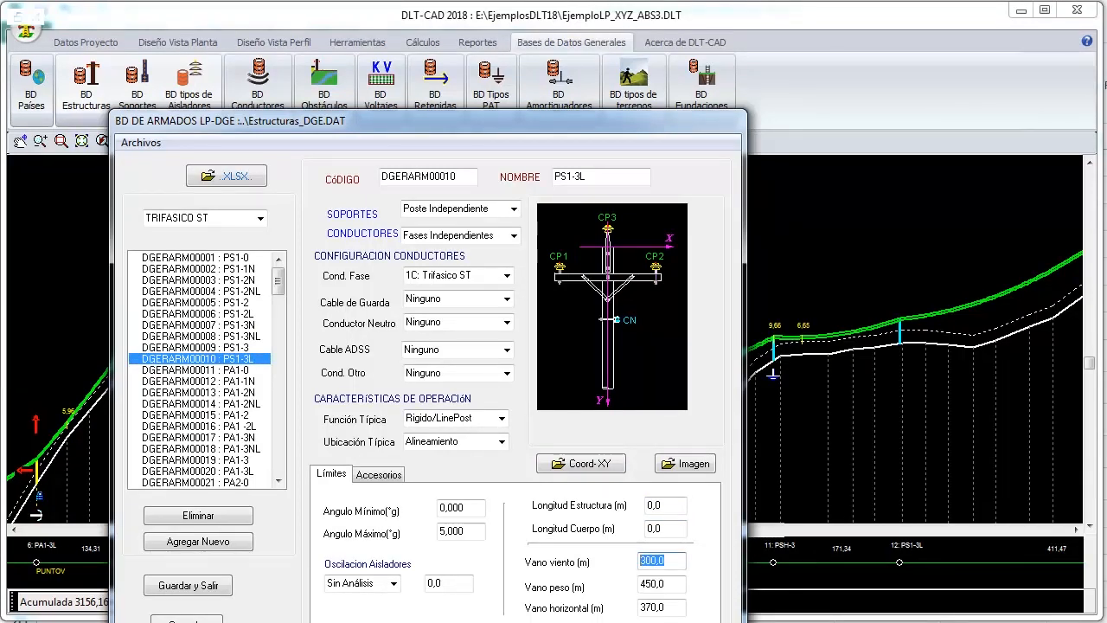
# Step: Look up the PS1-3L wind and weight spans in the Excel performance table and return to the DLT-CAD structures database
pyautogui.click(614, 622)
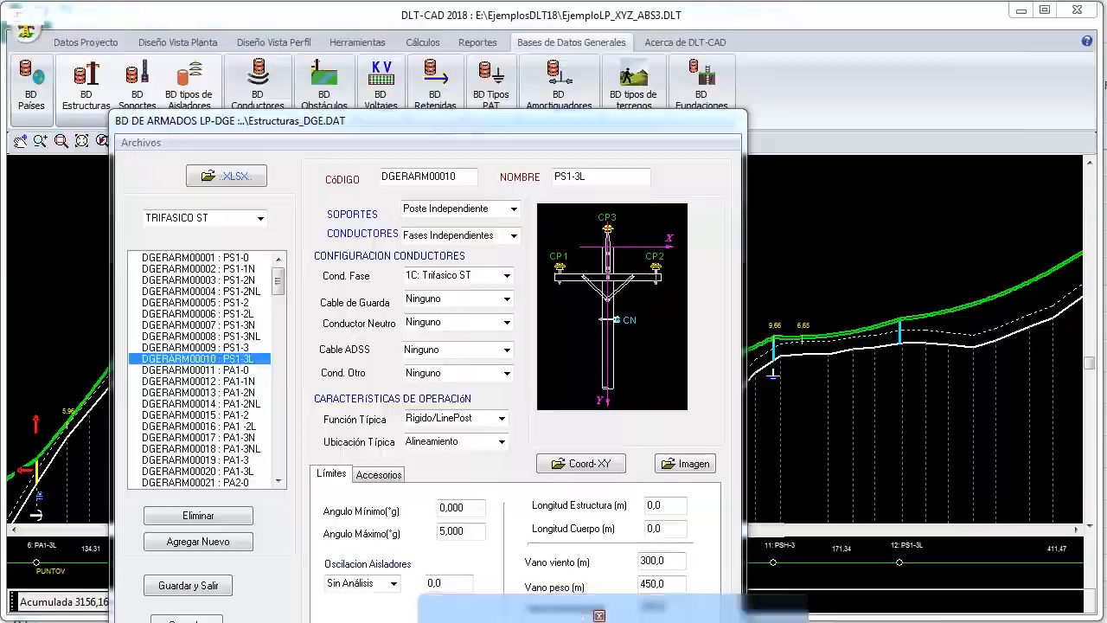
pyautogui.click(510, 614)
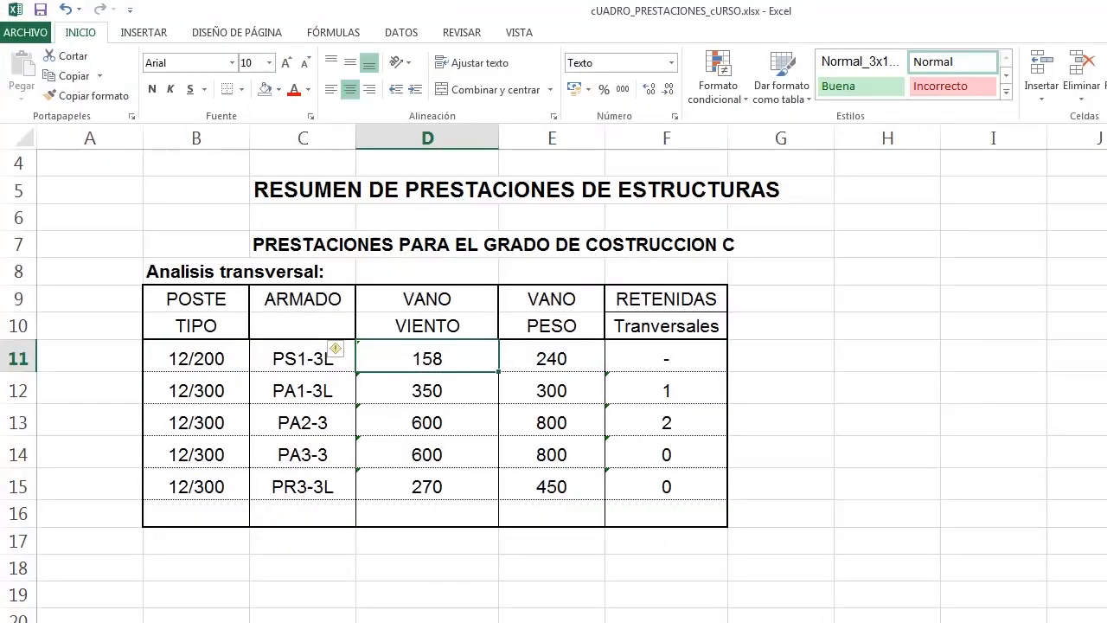
pyautogui.click(552, 358)
pyautogui.hotkey('alt', 'Tab')
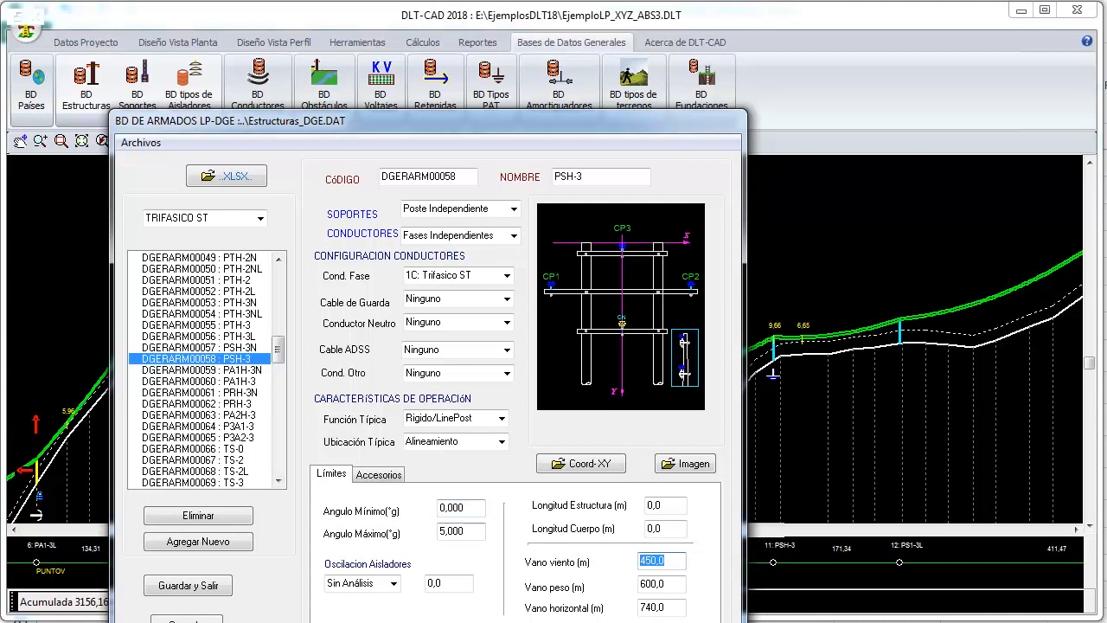
# Step: Look up the Vano Viento and Vano Peso values for PSH-3 in the Excel performance table
pyautogui.click(510, 615)
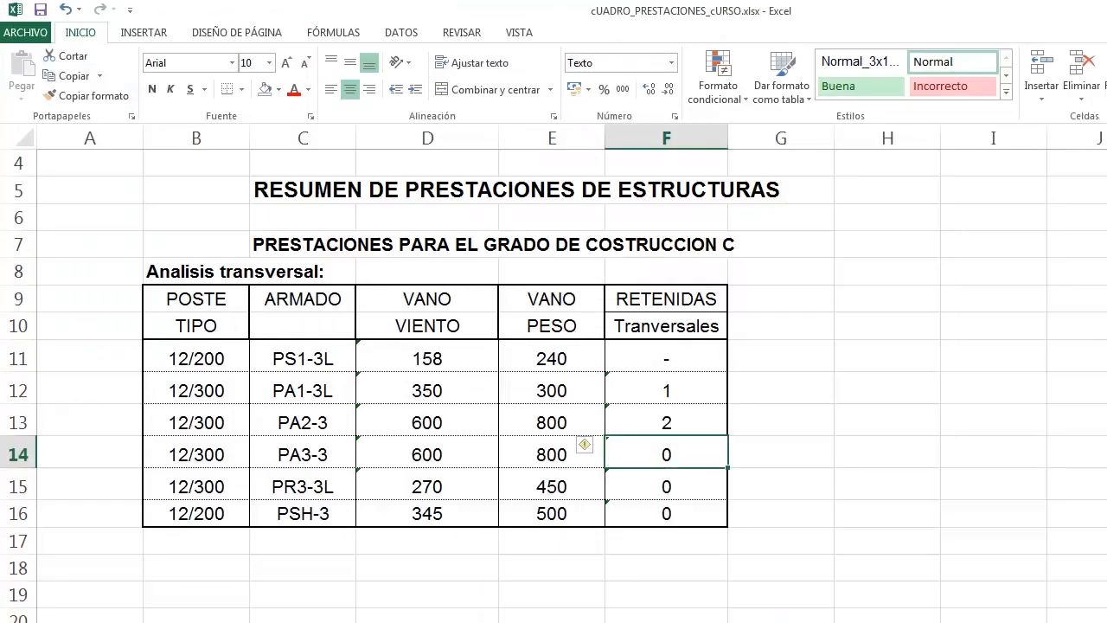
pyautogui.click(428, 514)
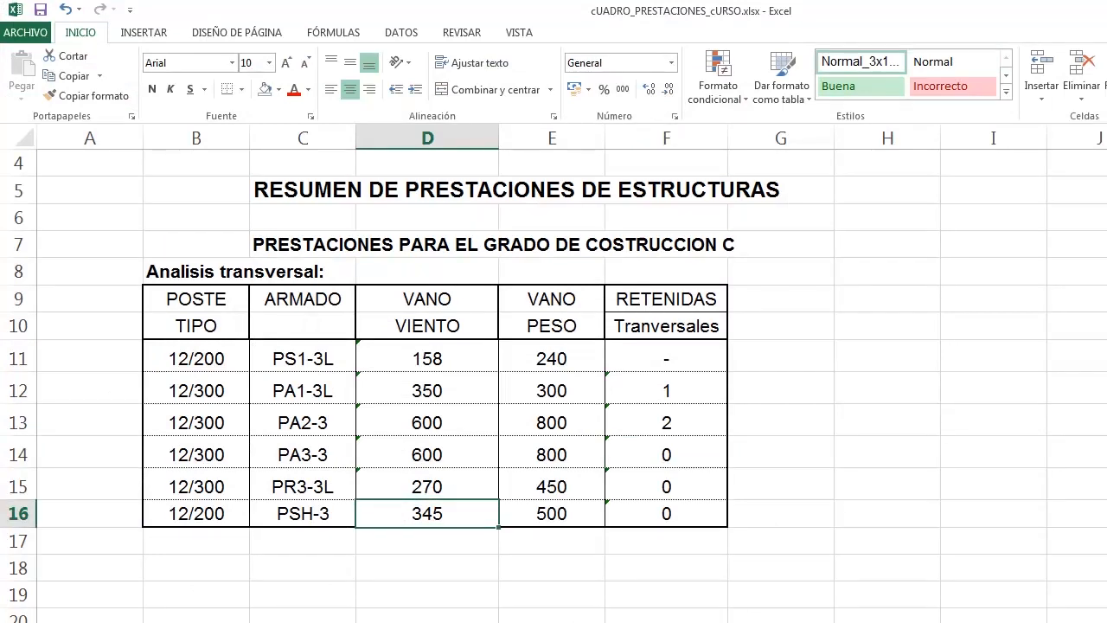
pyautogui.click(552, 514)
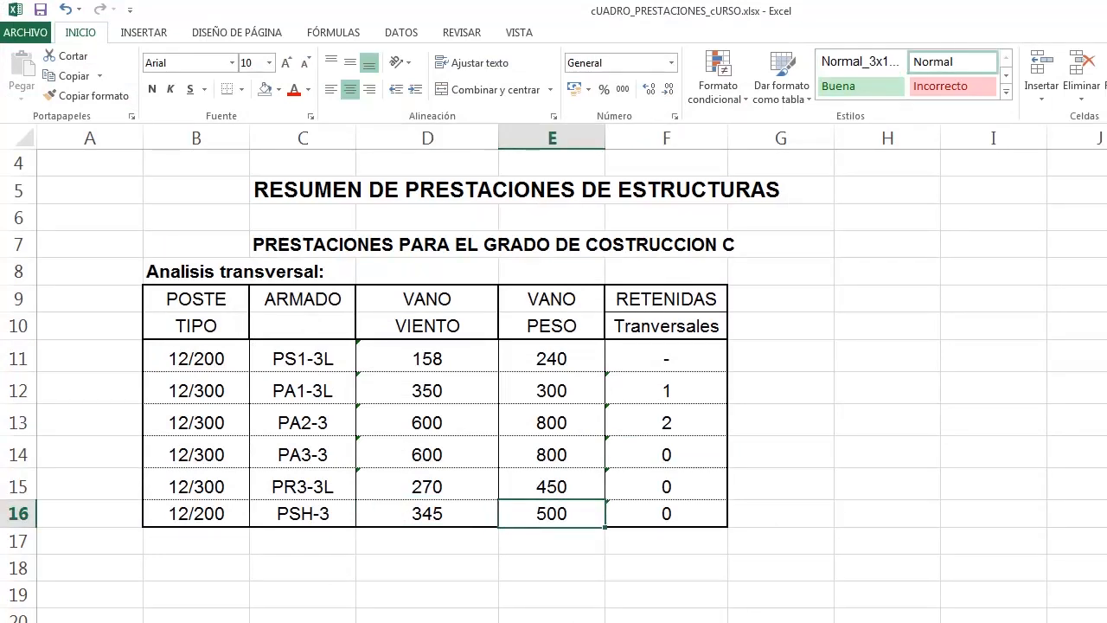
# Step: Set PSH-3's Vano viento to 345 m and Vano peso to 500 m in the DLT-CAD structures database, and save it
pyautogui.hotkey('alt', 'Tab')
pyautogui.write('345')
pyautogui.press('Tab')
pyautogui.write('500')
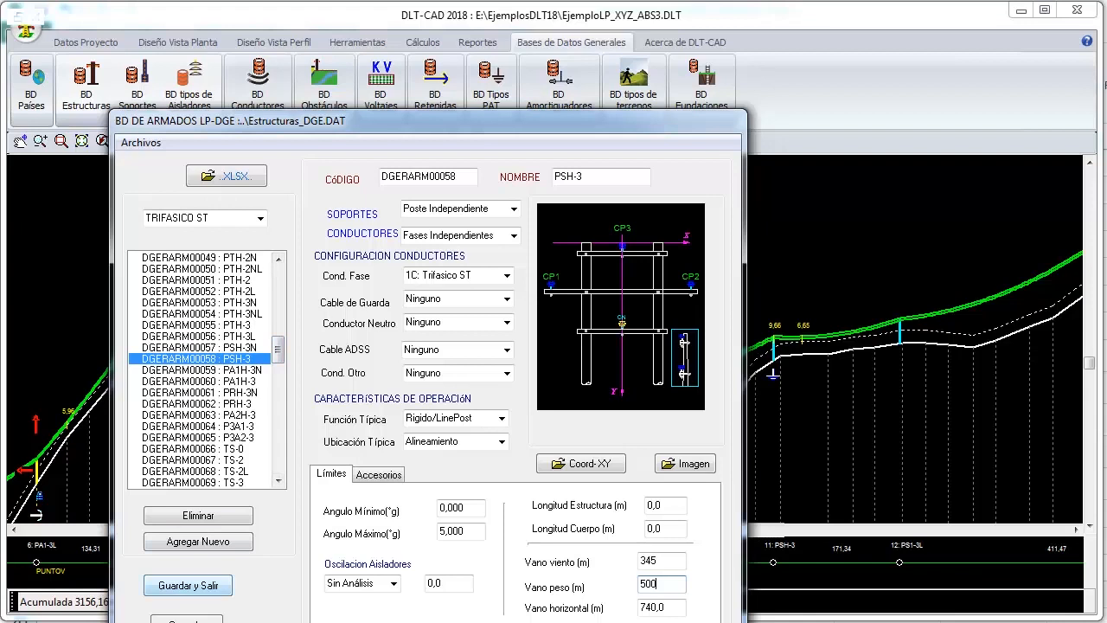
pyautogui.click(188, 585)
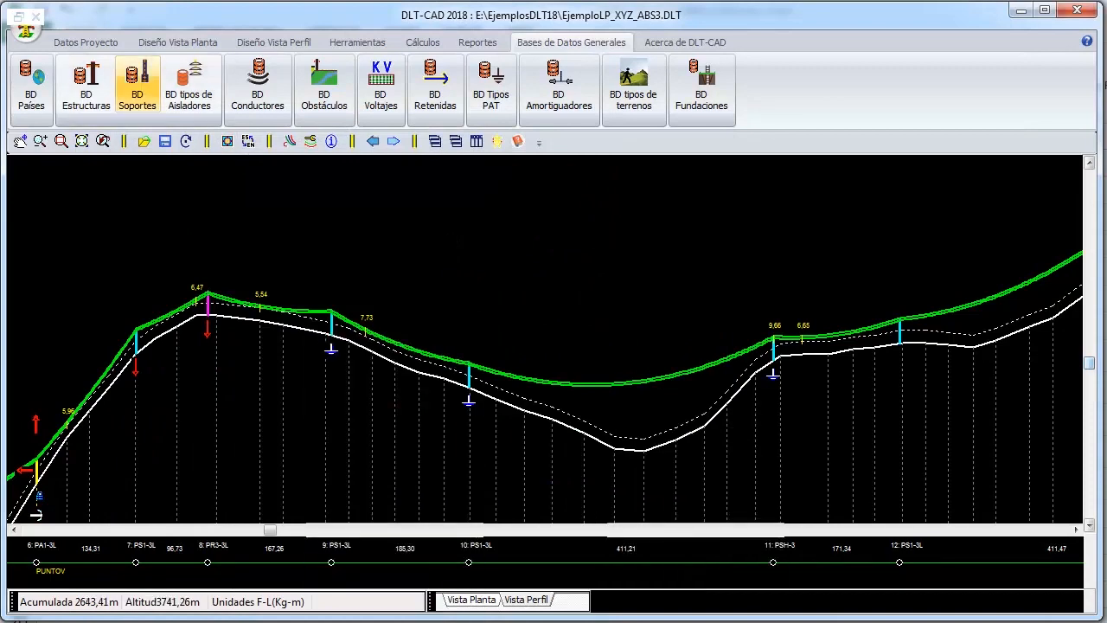
# Step: Check the spans in the project's ARMADOS LP-DGE table and apply the table to the project
pyautogui.click(137, 82)
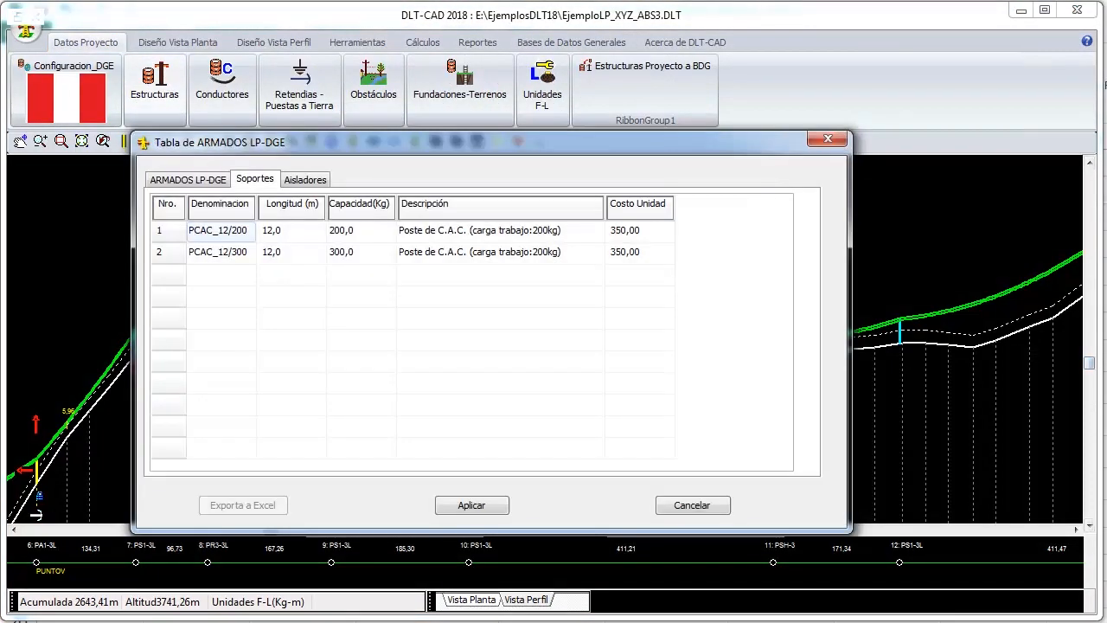
pyautogui.click(187, 180)
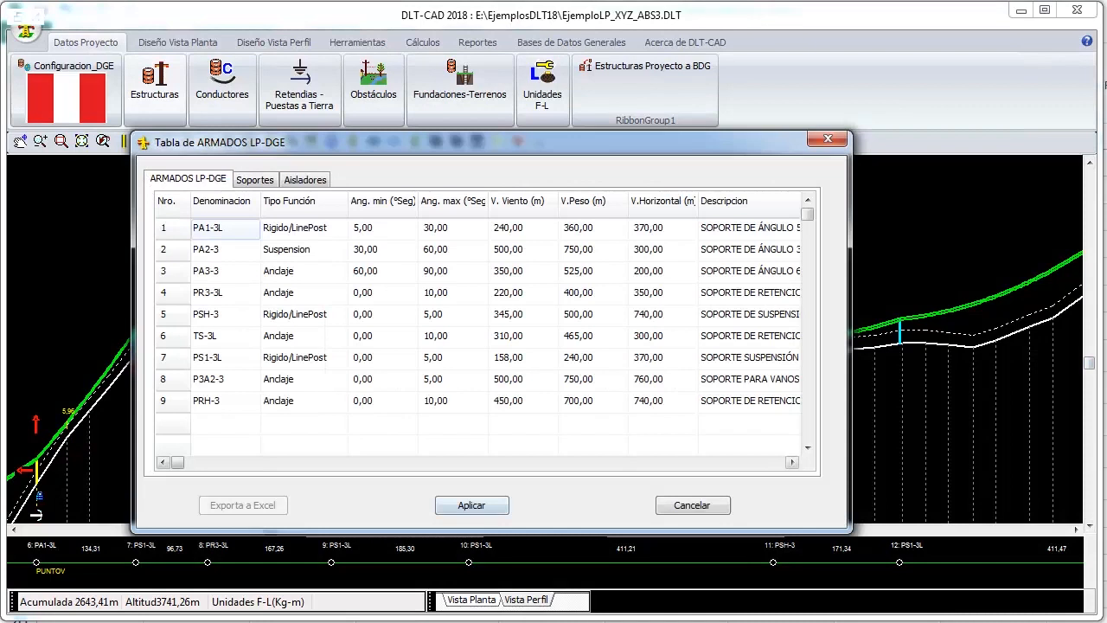
pyautogui.click(471, 505)
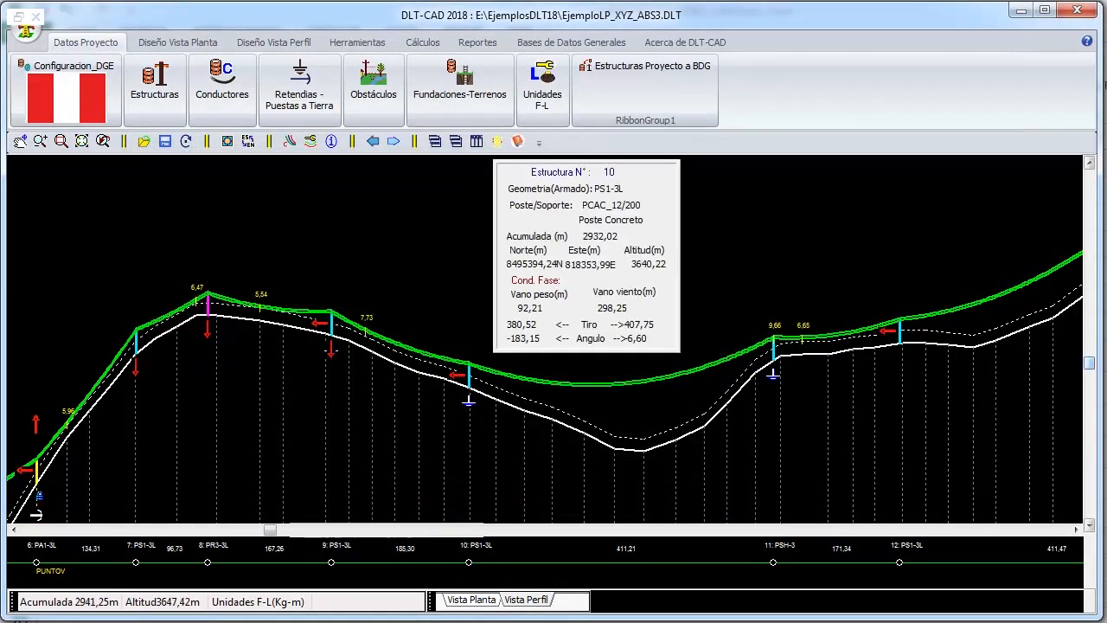
# Step: Inspect structures 9 and 10 in the profile and compare structure 10's wind span with the PS1-3L value in the Excel table
pyautogui.moveTo(332, 331)
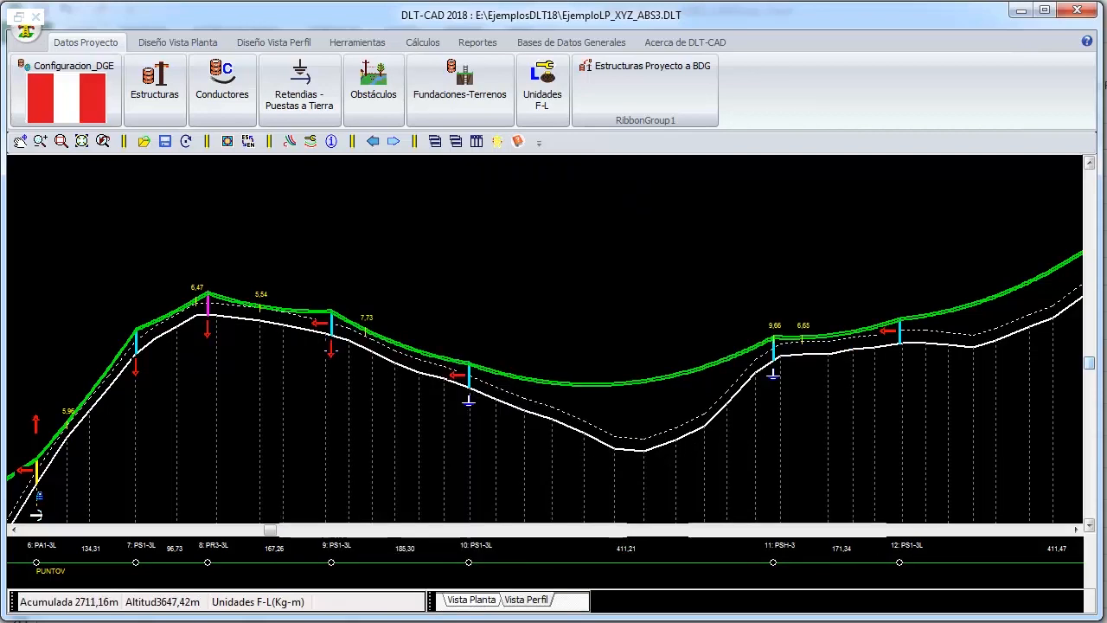
pyautogui.moveTo(467, 378)
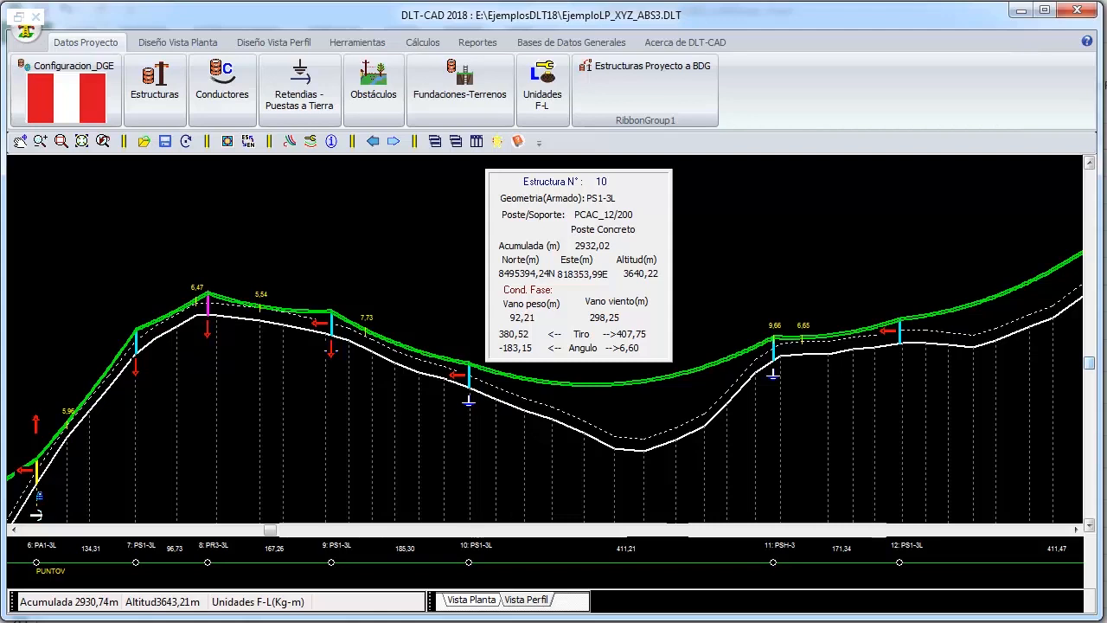
pyautogui.click(519, 609)
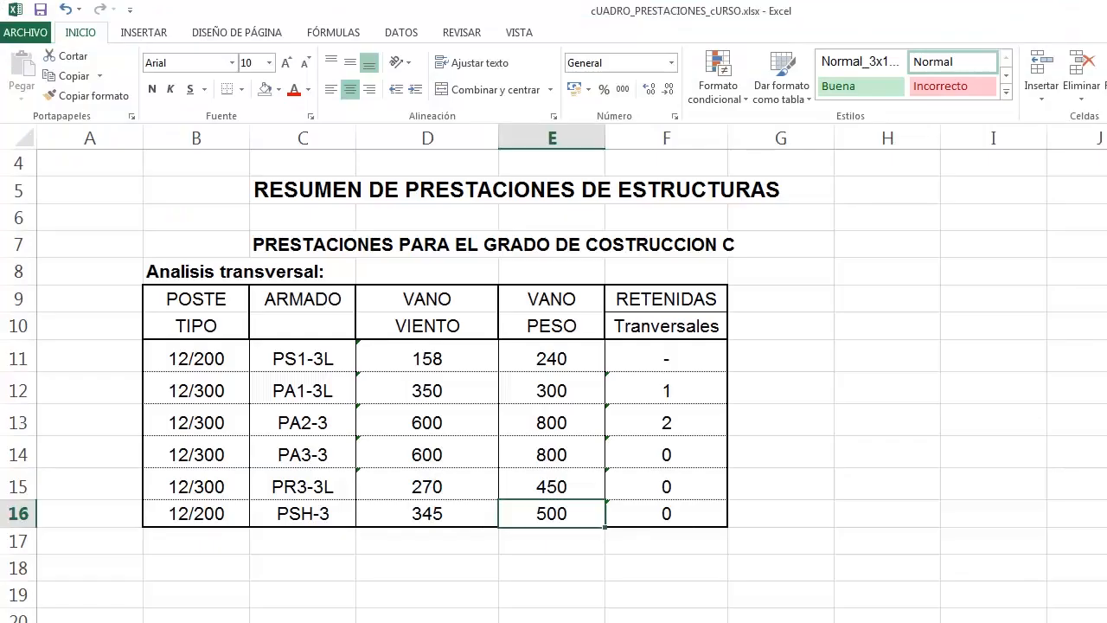
pyautogui.click(427, 358)
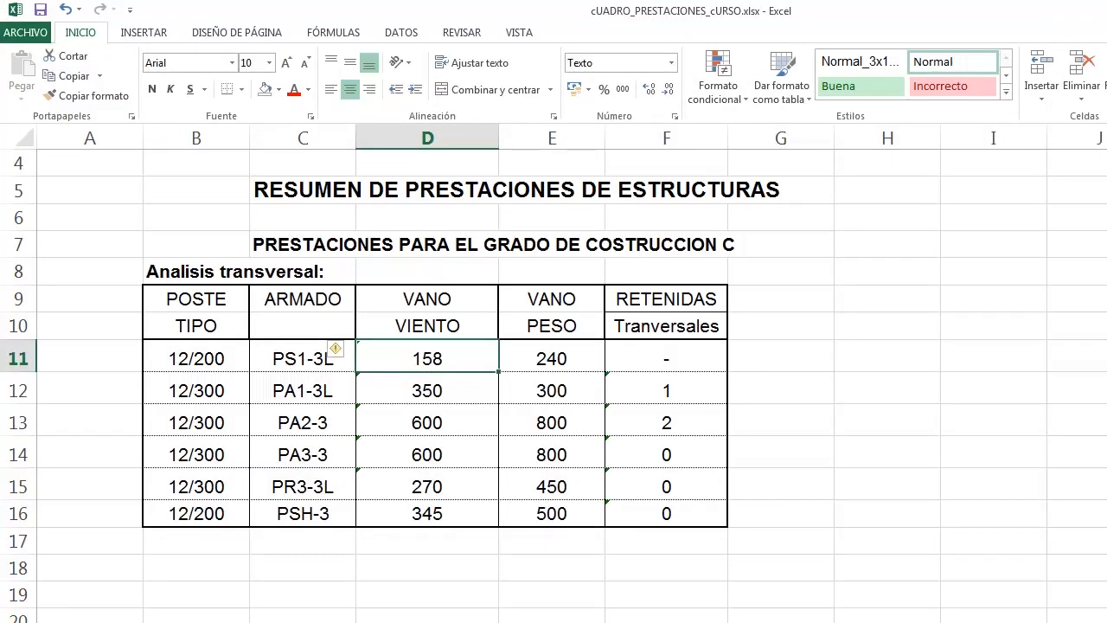
pyautogui.hotkey('alt', 'Tab')
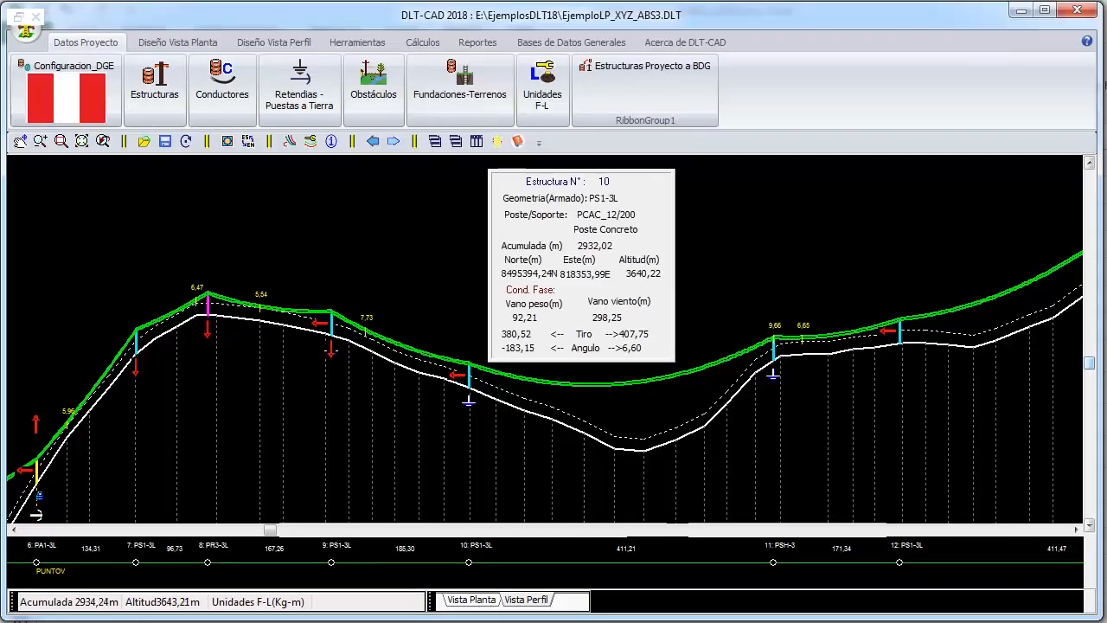
# Step: Change the main geometry of structure 10 in the profile to PSH-3 and apply it
pyautogui.click(470, 380)
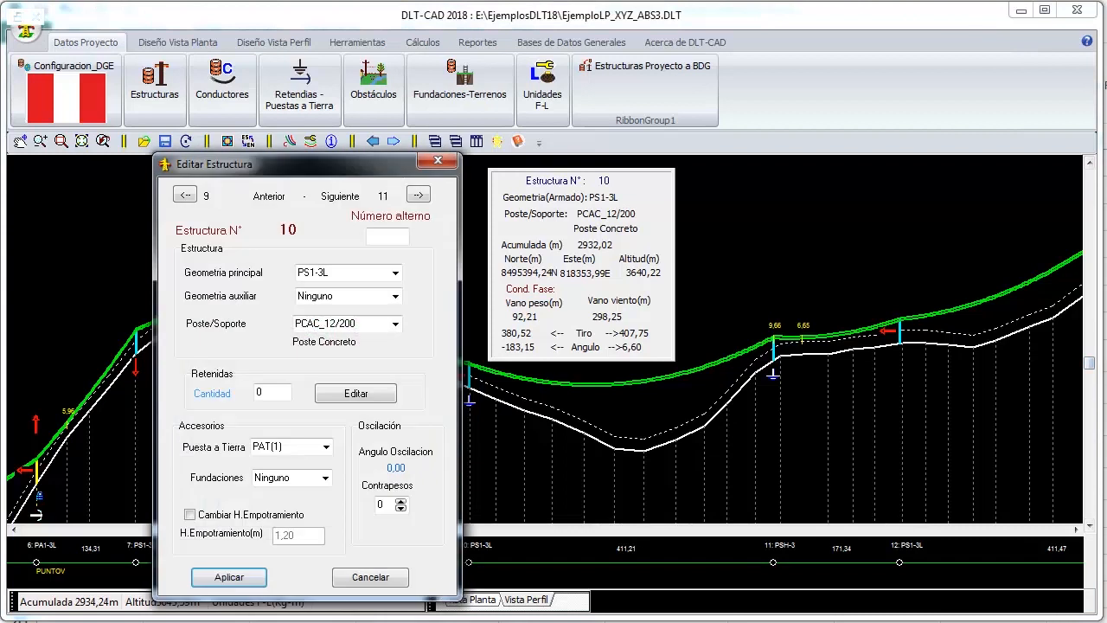
pyautogui.click(395, 273)
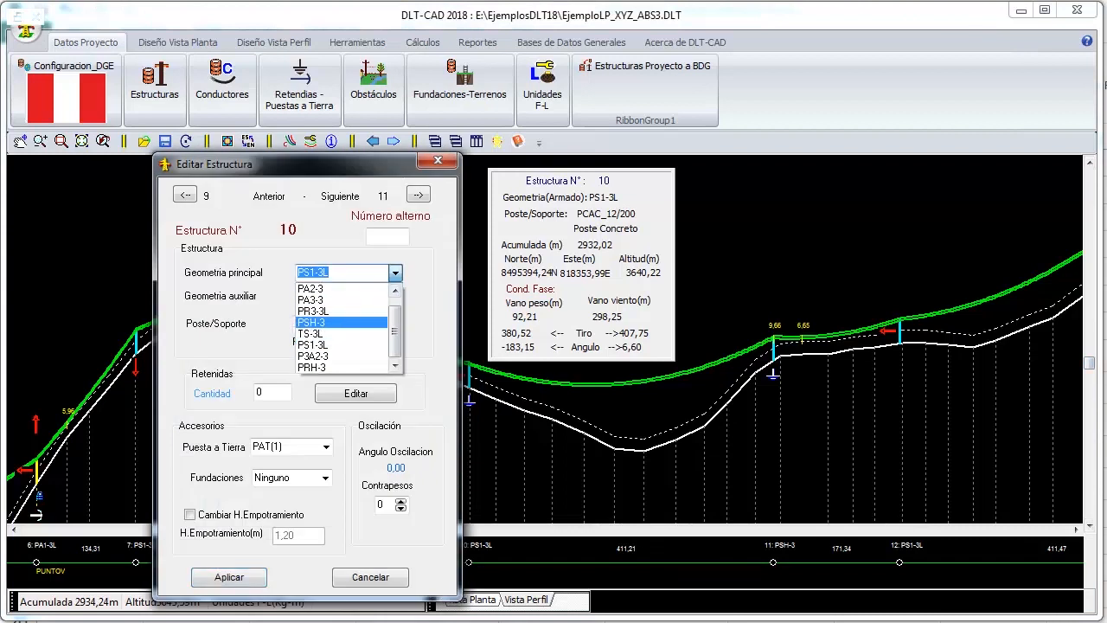
pyautogui.click(313, 322)
pyautogui.click(229, 577)
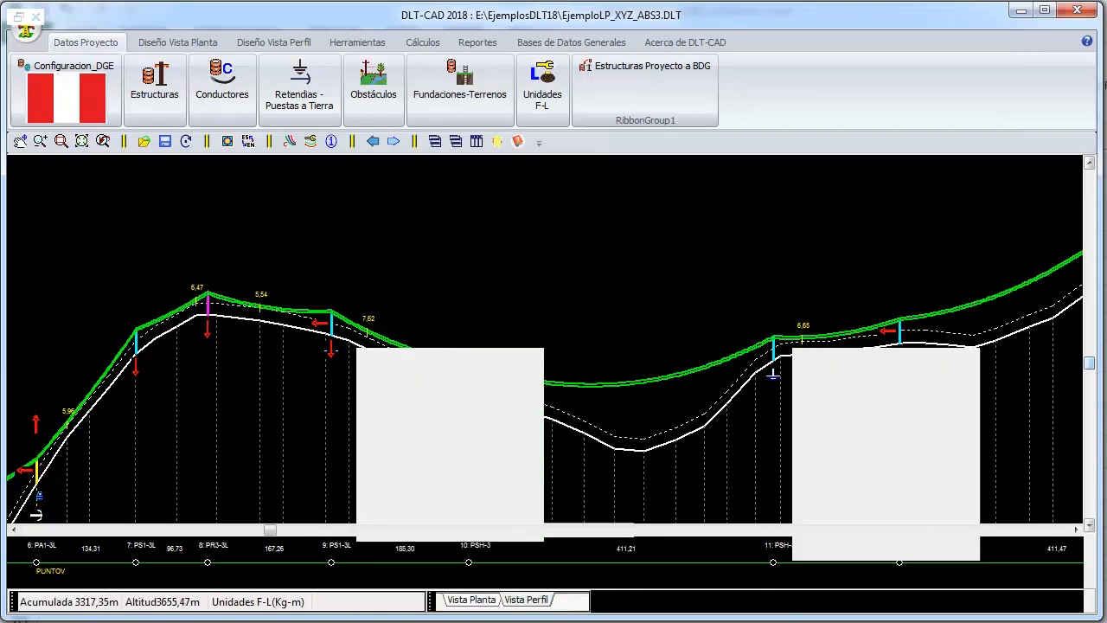
# Step: Change the main geometry of structure 9 to PSH-3 and apply it
pyautogui.moveTo(329, 331)
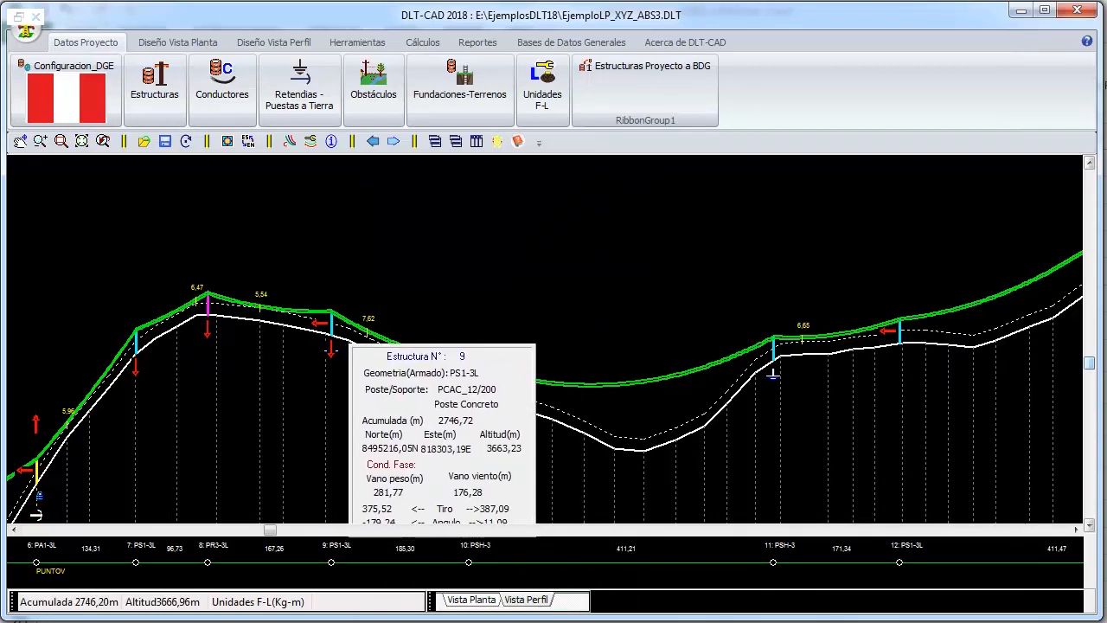
pyautogui.doubleClick(330, 331)
pyautogui.click(416, 295)
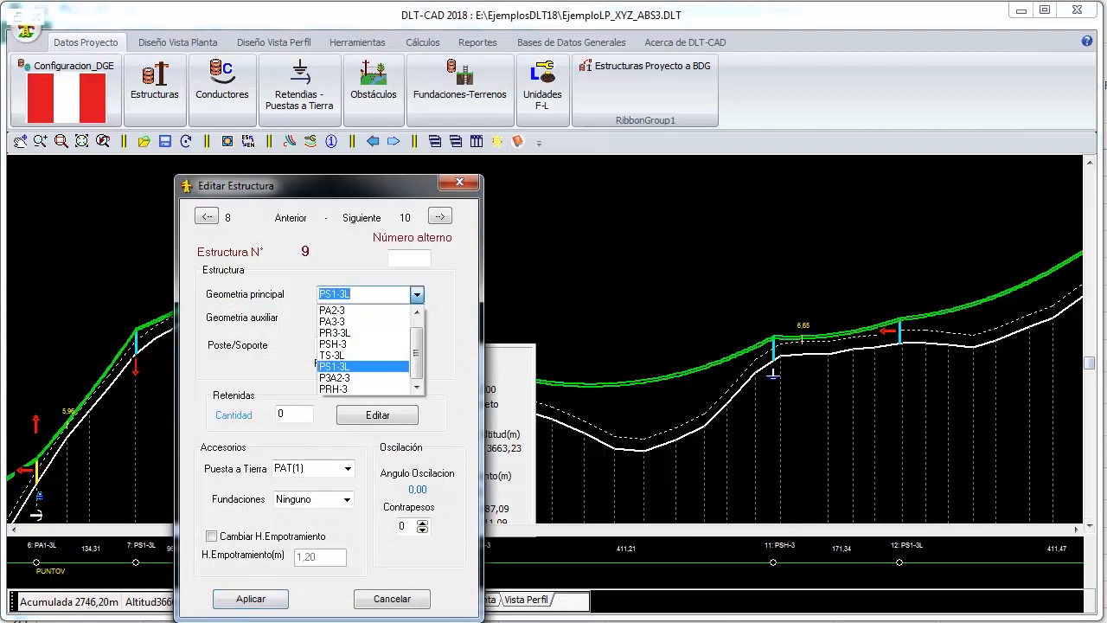
pyautogui.click(354, 344)
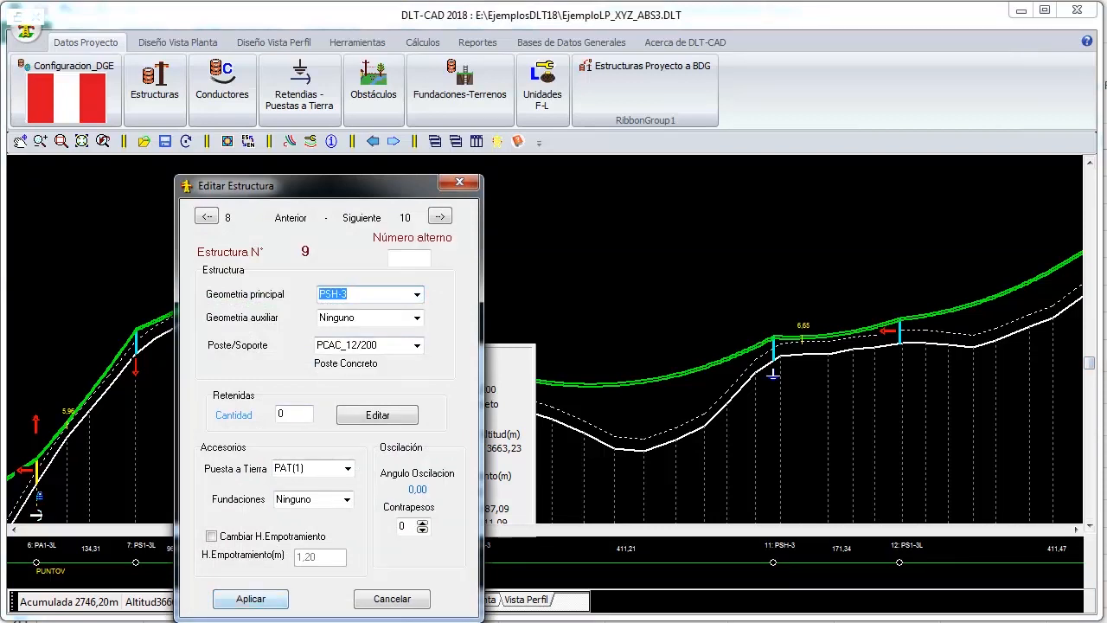
pyautogui.click(251, 598)
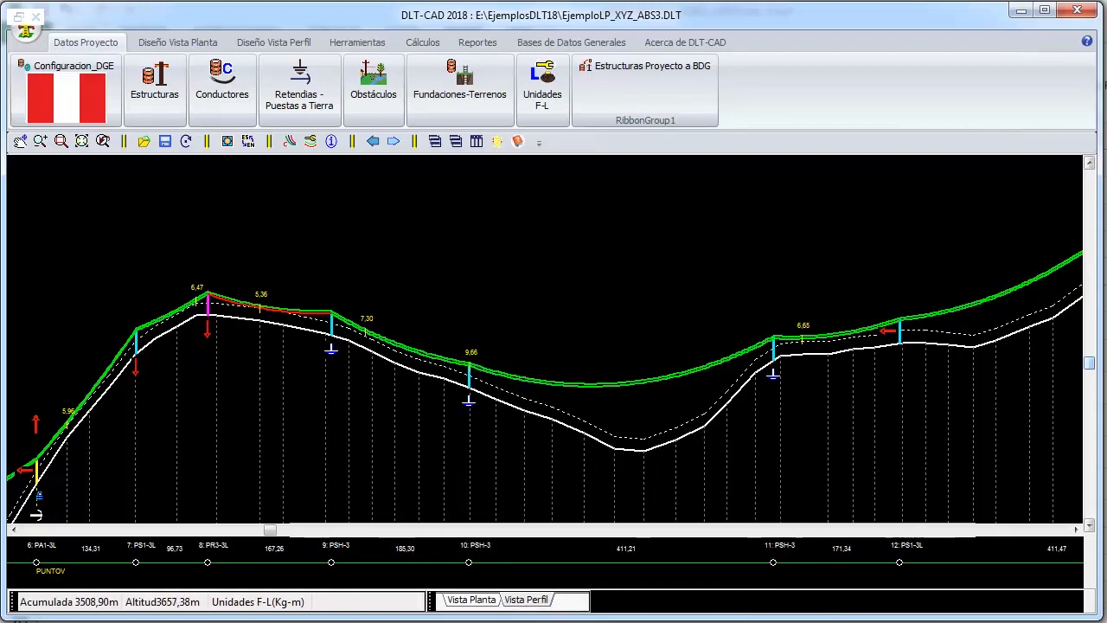
# Step: Inspect structure 12 in the profile and consult the Excel performance table again
pyautogui.moveTo(901, 335)
pyautogui.moveTo(612, 621)
pyautogui.click(519, 612)
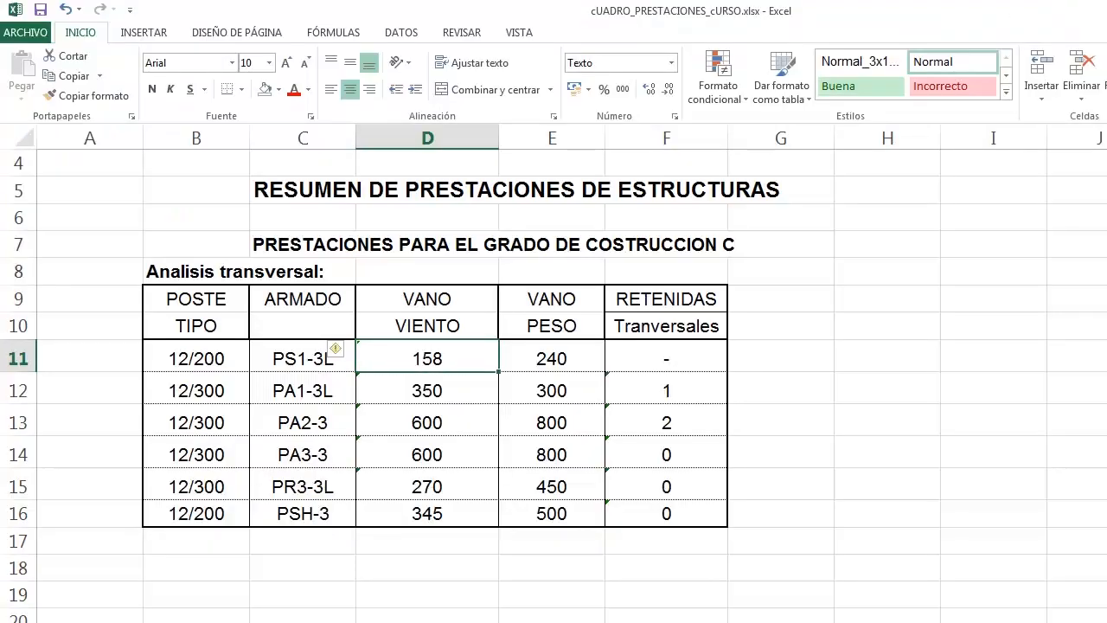
# Step: Return to DLT-CAD and reopen the general structures database
pyautogui.hotkey('alt', 'Tab')
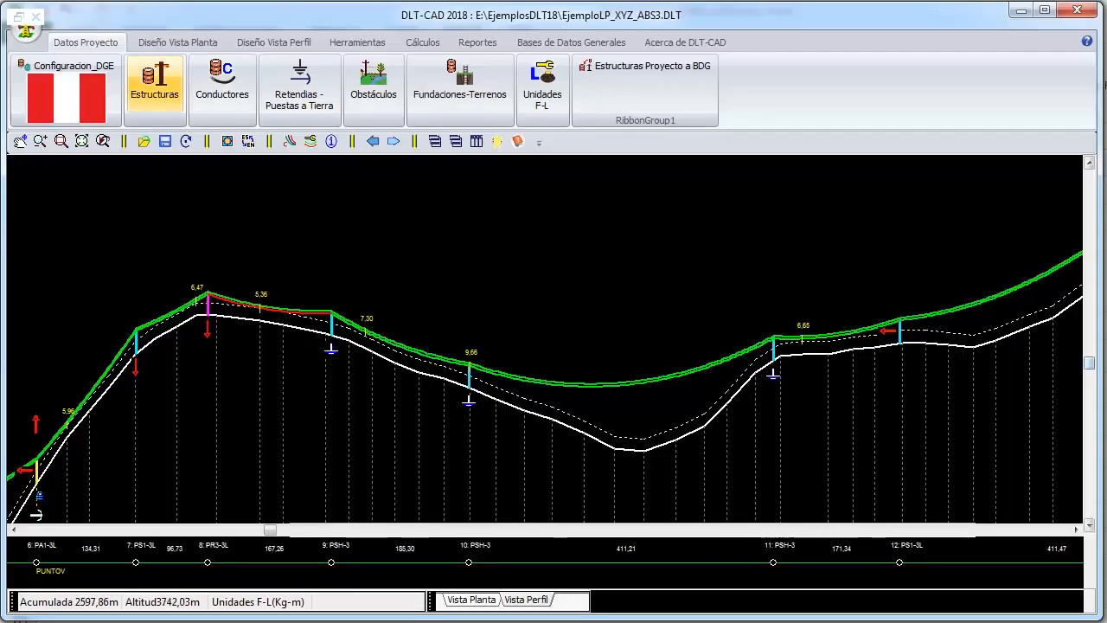
pyautogui.click(571, 42)
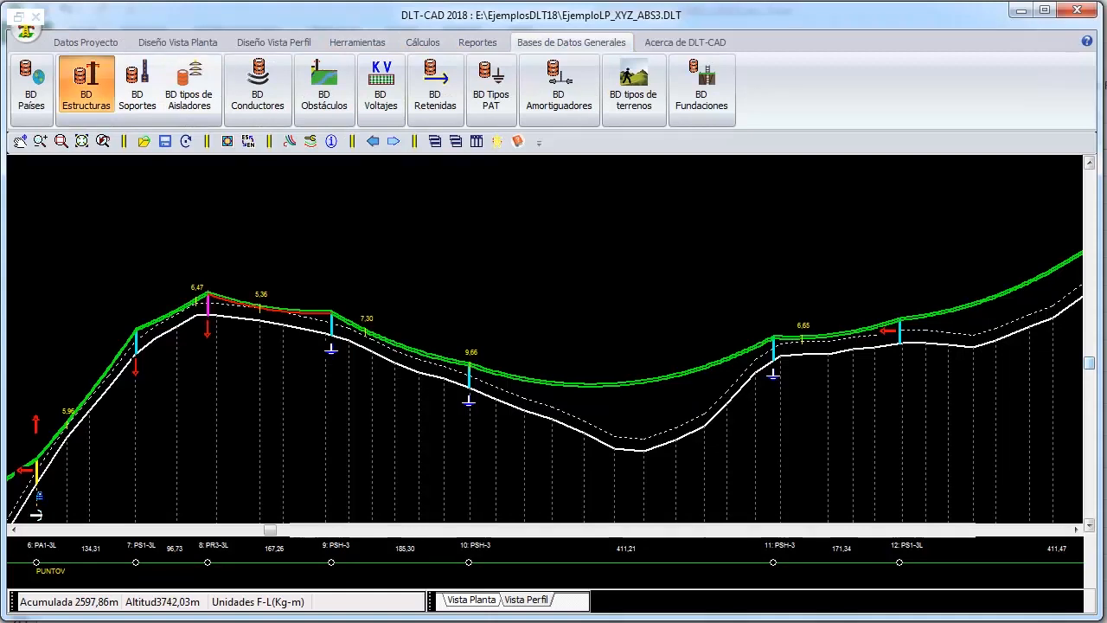
pyautogui.click(85, 88)
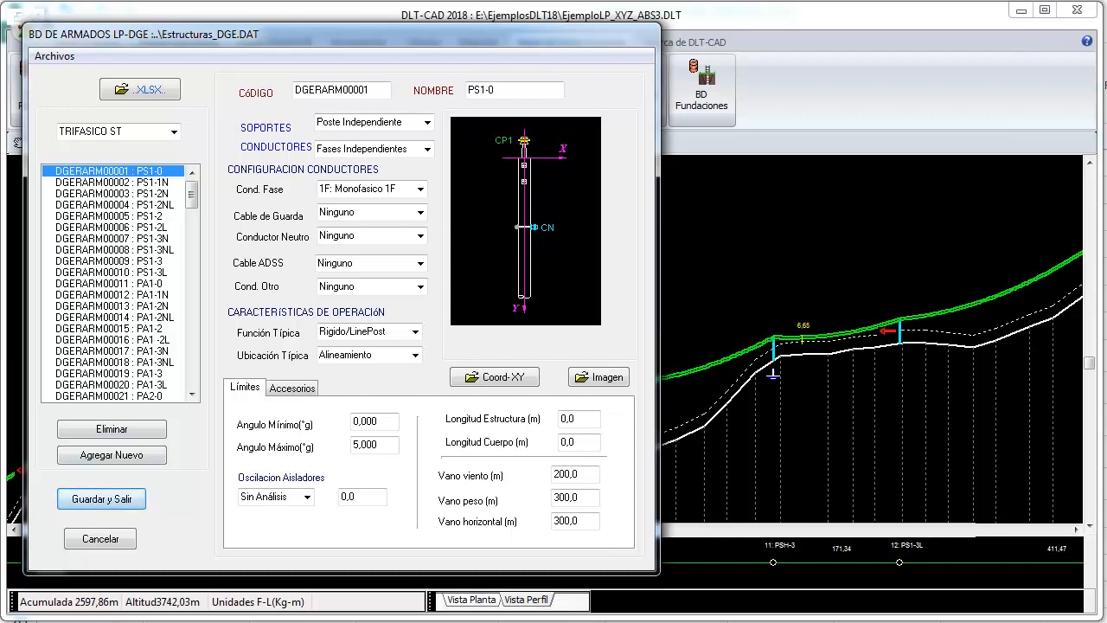
# Step: Save and close the structures database, switch to the Excel performance table and select the wind spans from PS1-3L through PSH-3
pyautogui.click(102, 499)
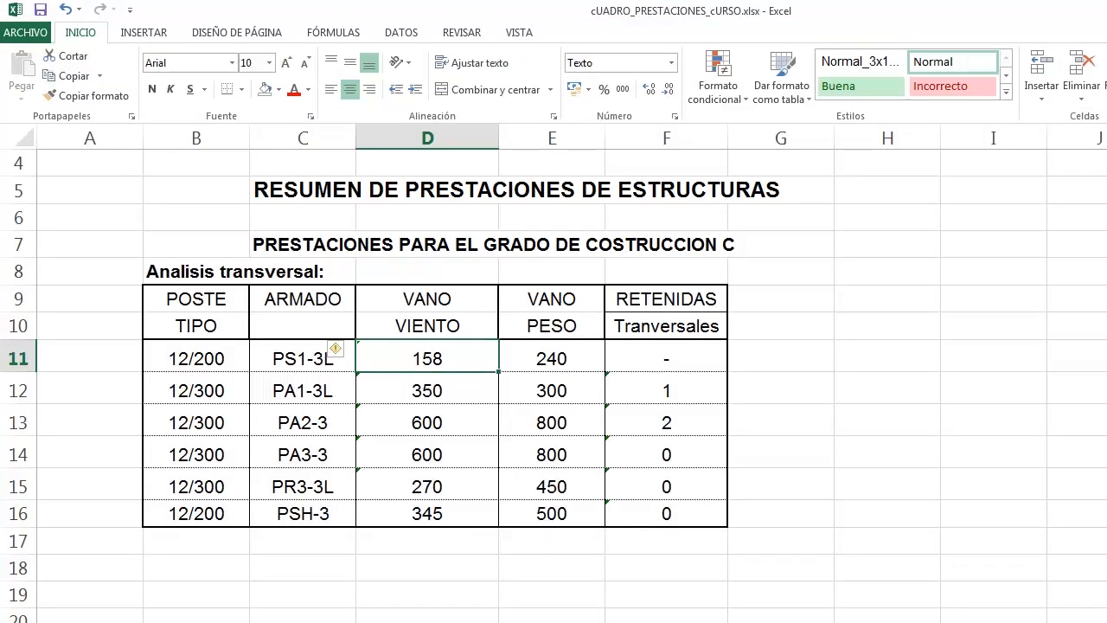
pyautogui.hotkey('shift', 'Down')
pyautogui.hotkey('shift', 'Down')
pyautogui.hotkey('shift', 'Down')
pyautogui.hotkey('shift', 'Down')
pyautogui.hotkey('shift', 'Down')
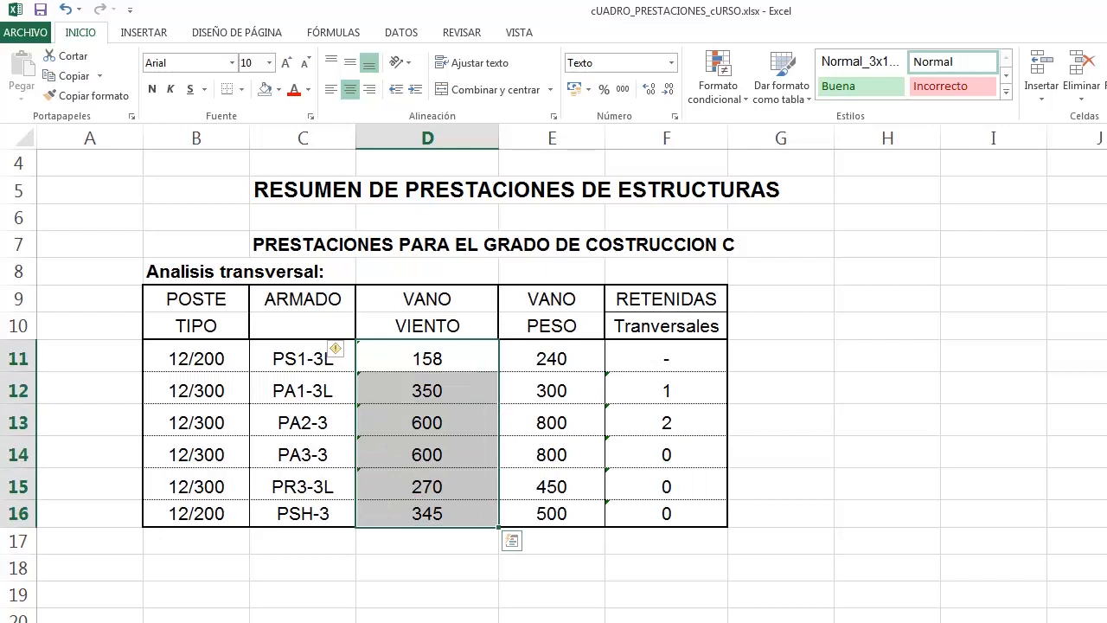
# Step: Review the transverse guys and wind spans of the PA1-3L, PA2-3, PA3-3 and PR3-3L assemblies in the performance table
pyautogui.click(666, 391)
pyautogui.click(666, 423)
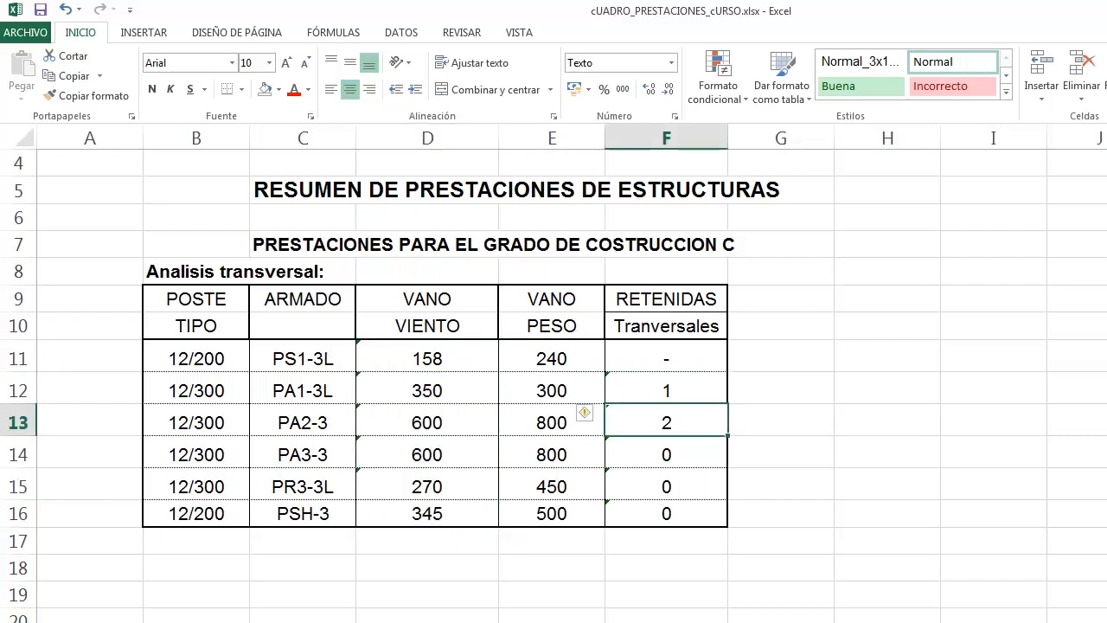
pyautogui.click(428, 423)
pyautogui.click(428, 455)
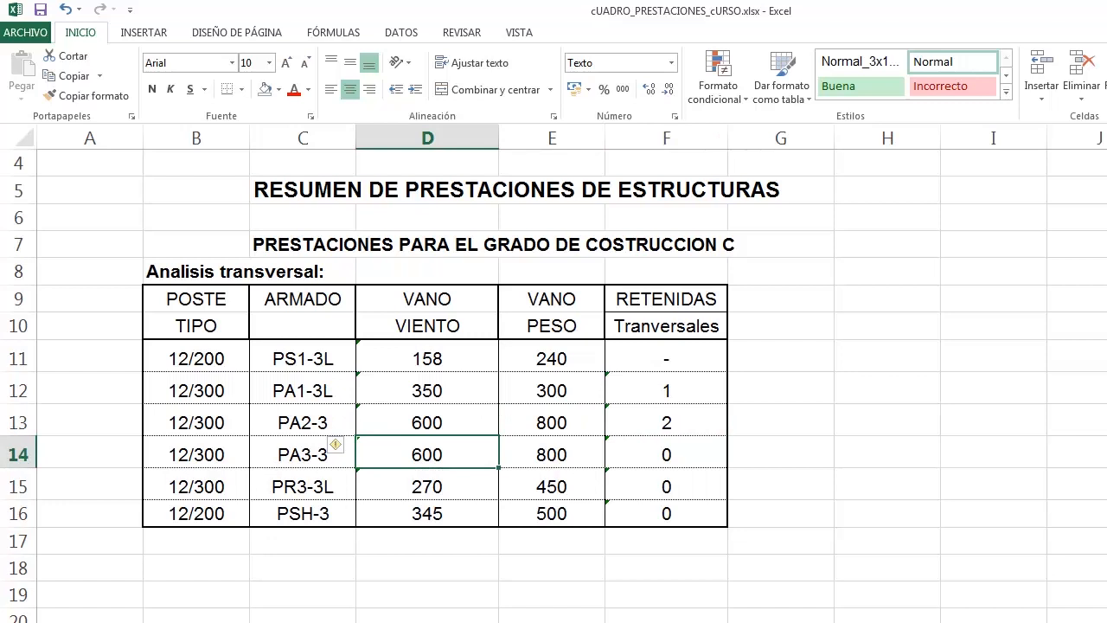
pyautogui.click(303, 423)
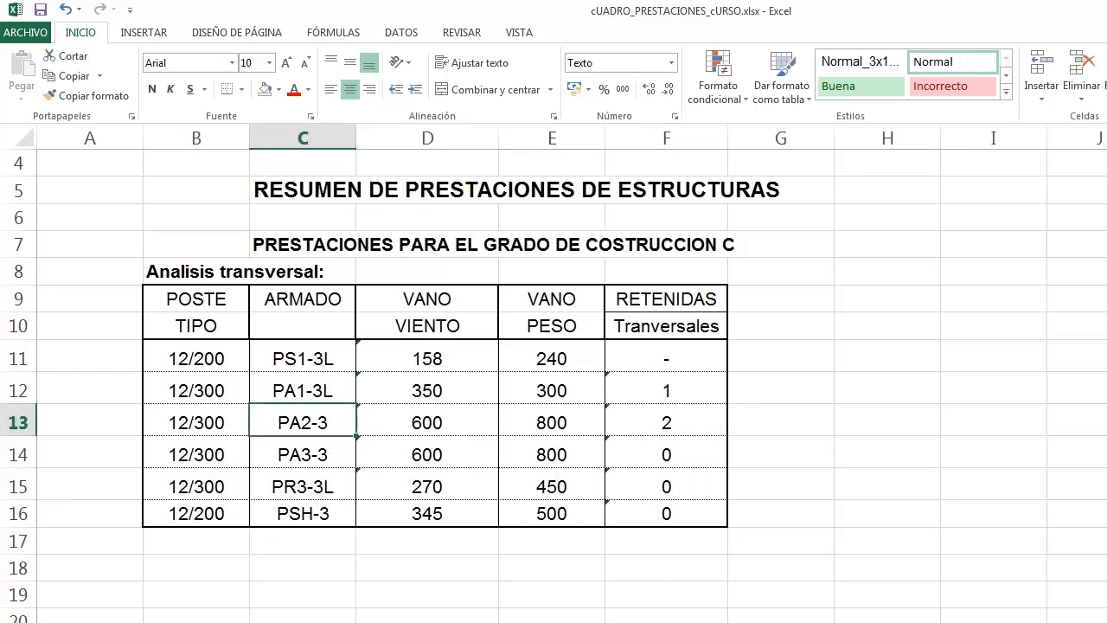
pyautogui.click(302, 391)
pyautogui.click(303, 423)
pyautogui.click(303, 486)
pyautogui.click(427, 487)
pyautogui.click(666, 487)
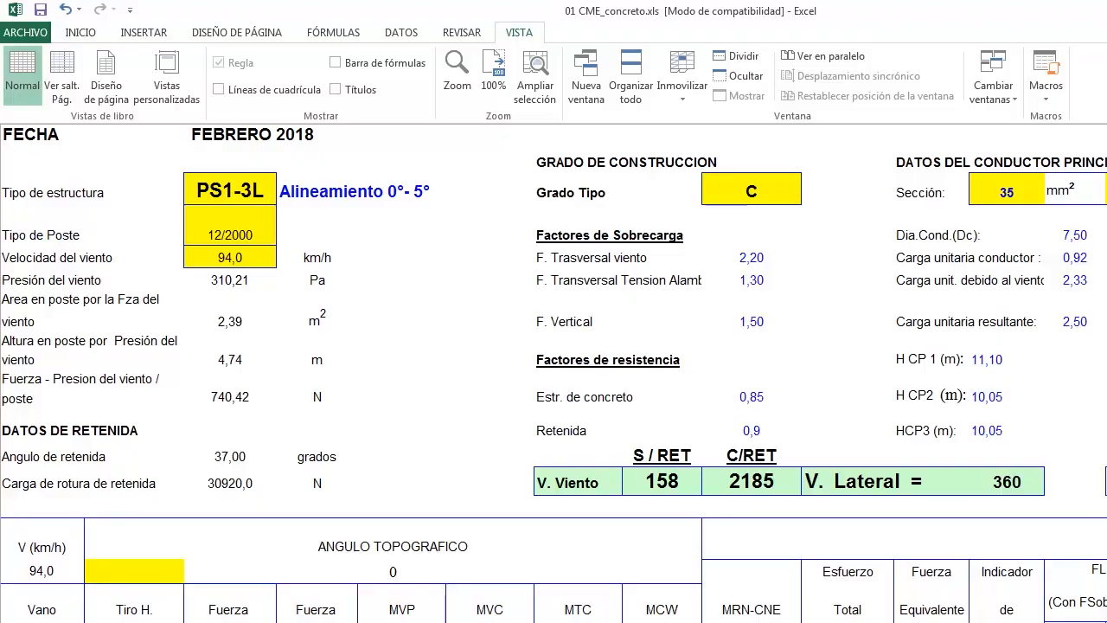
# Step: Switch to the 01 CME_concreto.xls workbook and examine the PS1-3L wind span without guys and the calculation rows per wind span
pyautogui.click(661, 482)
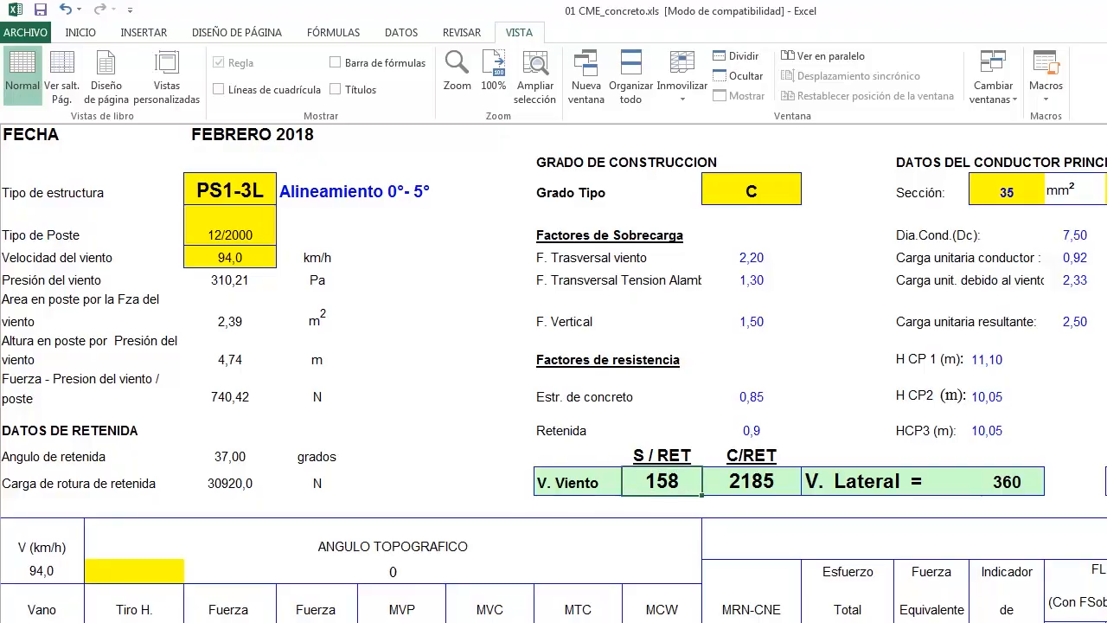
pyautogui.click(134, 571)
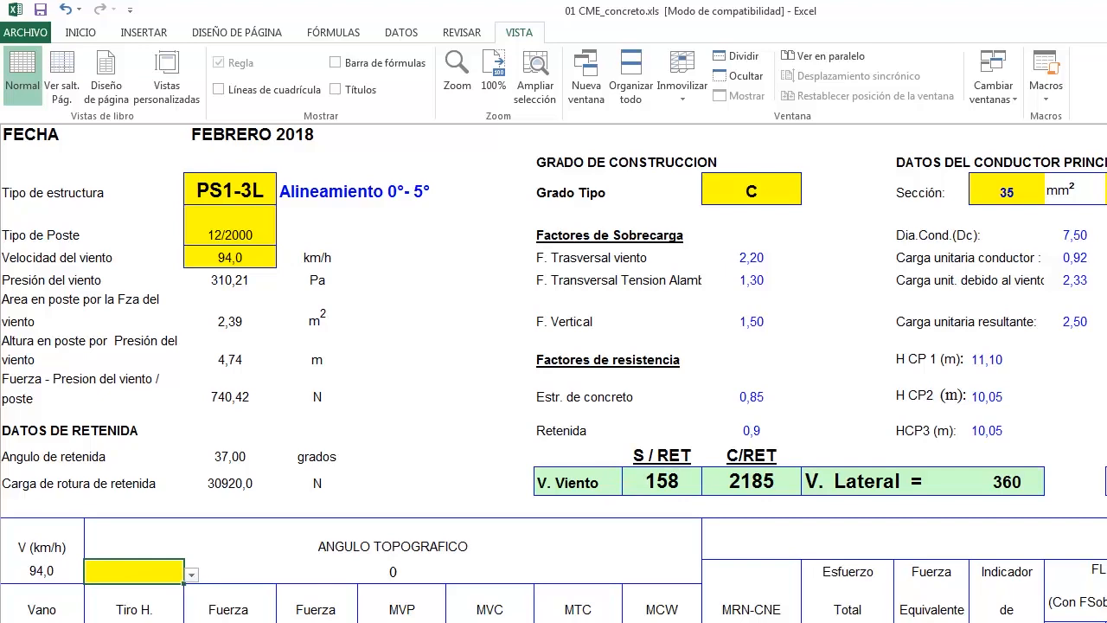
pyautogui.press('Down')
pyautogui.press('Down')
pyautogui.press('Down')
pyautogui.press('Down')
pyautogui.press('Down')
pyautogui.press('Down')
pyautogui.press('Down')
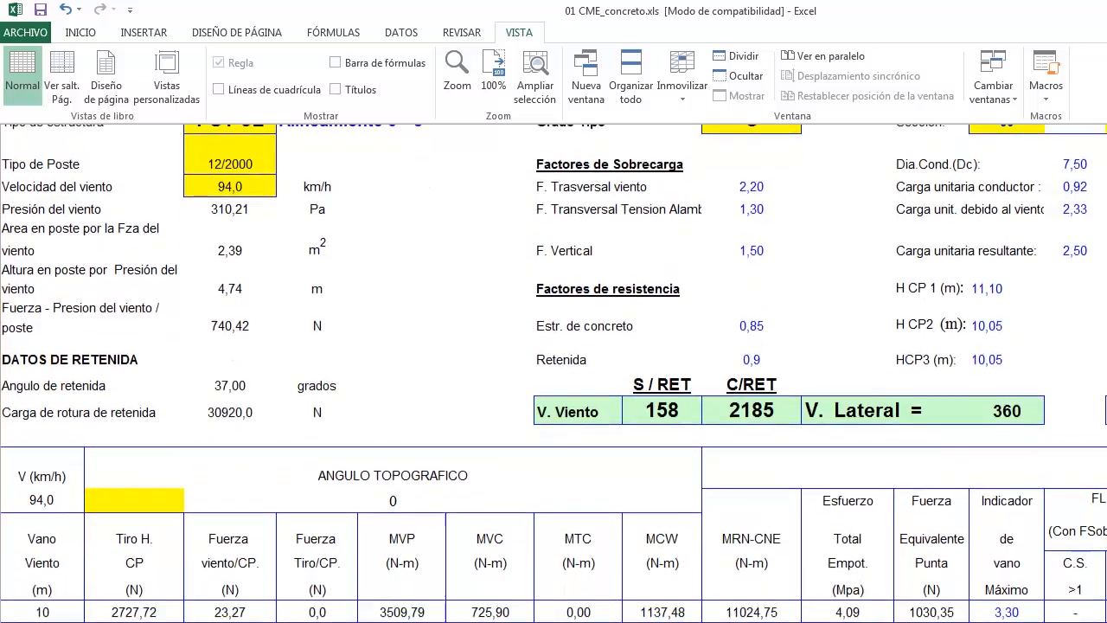
pyautogui.press('Down')
pyautogui.press('Down')
pyautogui.press('Down')
pyautogui.press('Down')
pyautogui.press('Down')
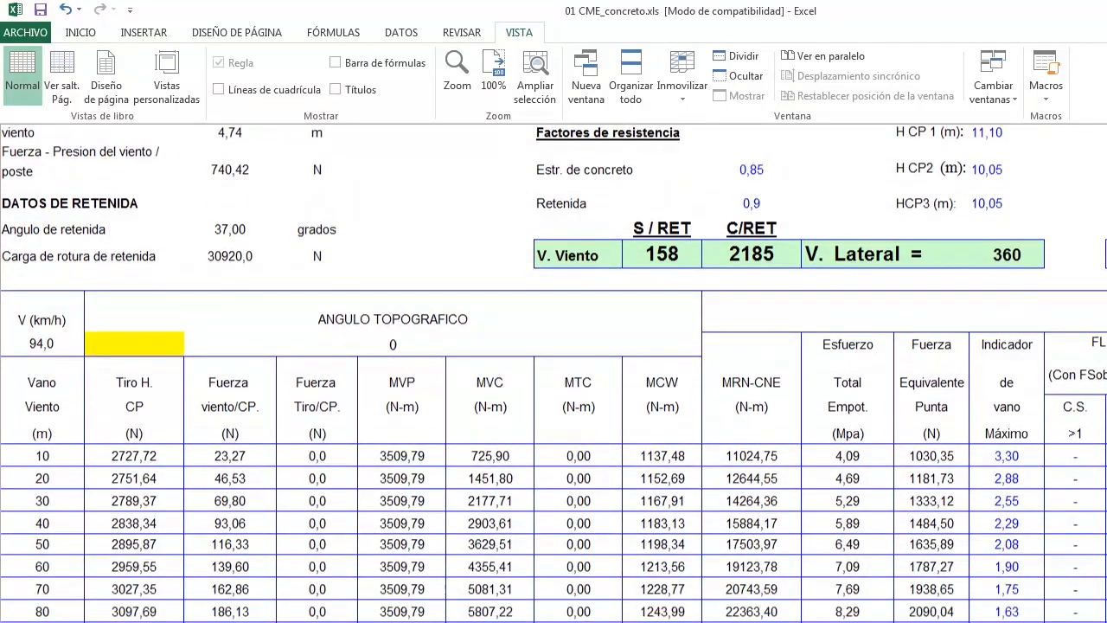
pyautogui.press('Up')
pyautogui.press('Up')
pyautogui.press('Up')
pyautogui.press('Up')
pyautogui.press('Up')
pyautogui.press('Up')
pyautogui.press('Up')
pyautogui.press('Up')
pyautogui.press('Left')
pyautogui.press('Down')
pyautogui.press('Down')
pyautogui.press('Down')
pyautogui.press('Down')
pyautogui.press('Down')
# Step: Examine the equivalent tip force values for the successive wind spans in the PS1-3L calculation table
pyautogui.click(931, 570)
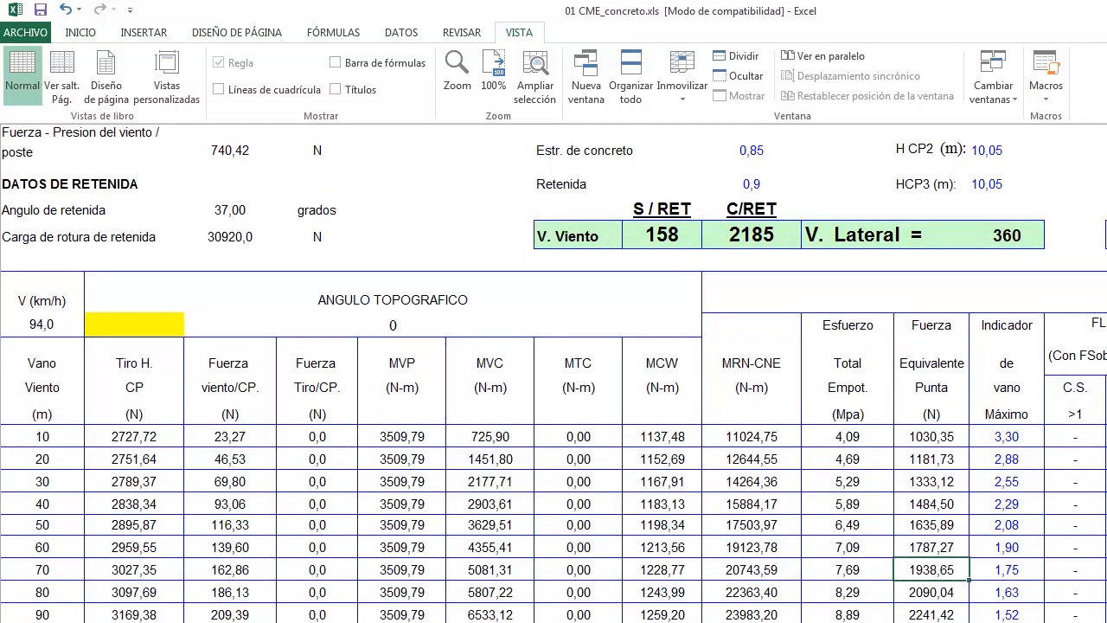
pyautogui.press('Up')
pyautogui.press('Up')
pyautogui.press('Up')
pyautogui.press('Up')
pyautogui.press('Up')
pyautogui.press('Up')
pyautogui.press('Down')
pyautogui.press('Down')
pyautogui.press('Down')
pyautogui.press('Down')
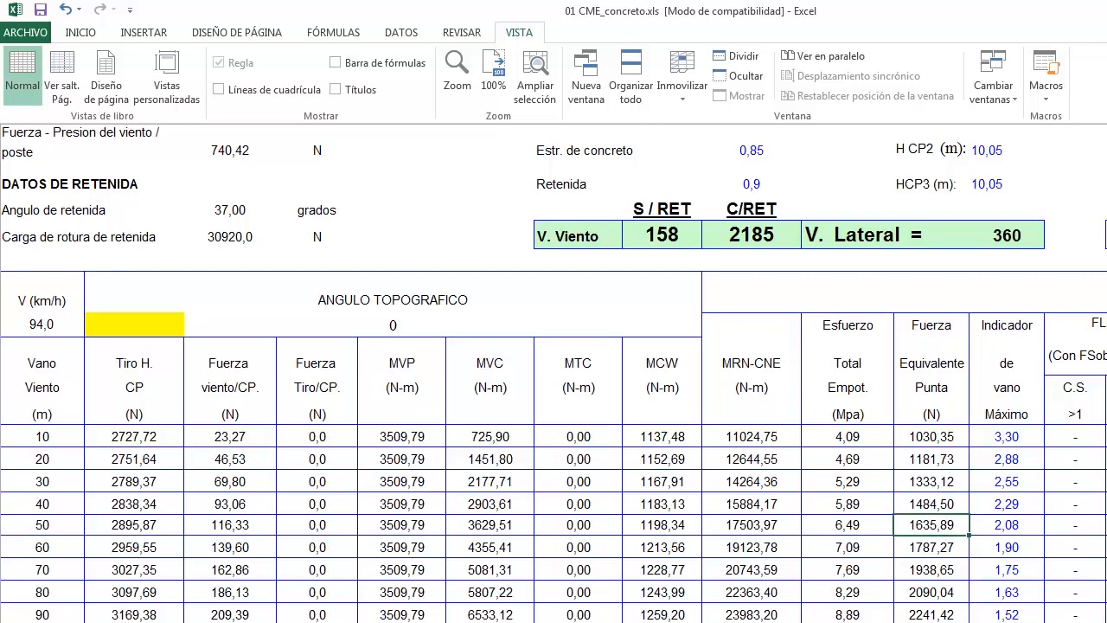
# Step: Follow the maximum span indicator down to the last row before the highlighted values and trace that row back to its wind span
pyautogui.click(346, 622)
pyautogui.click(436, 619)
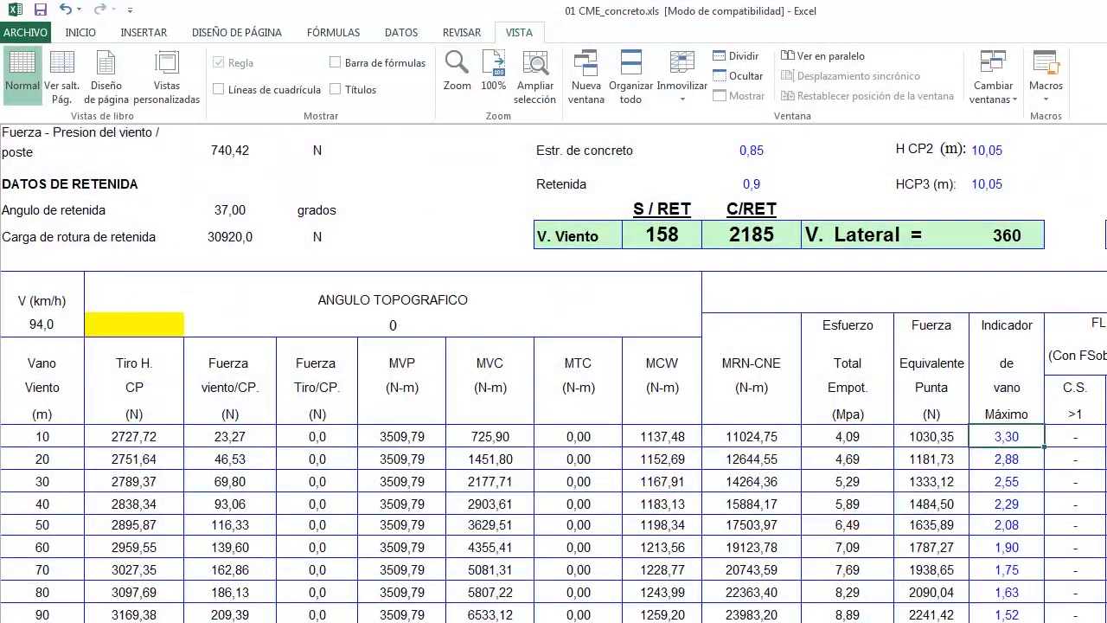
pyautogui.press('Down')
pyautogui.press('Down')
pyautogui.press('Down')
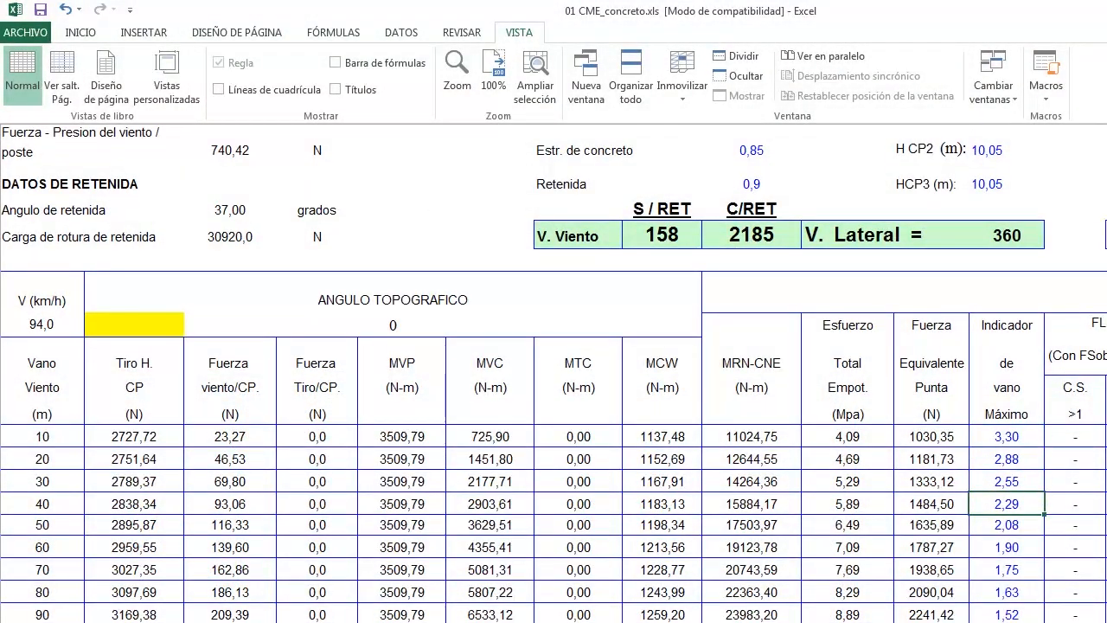
pyautogui.scroll(-4, 553, 372)
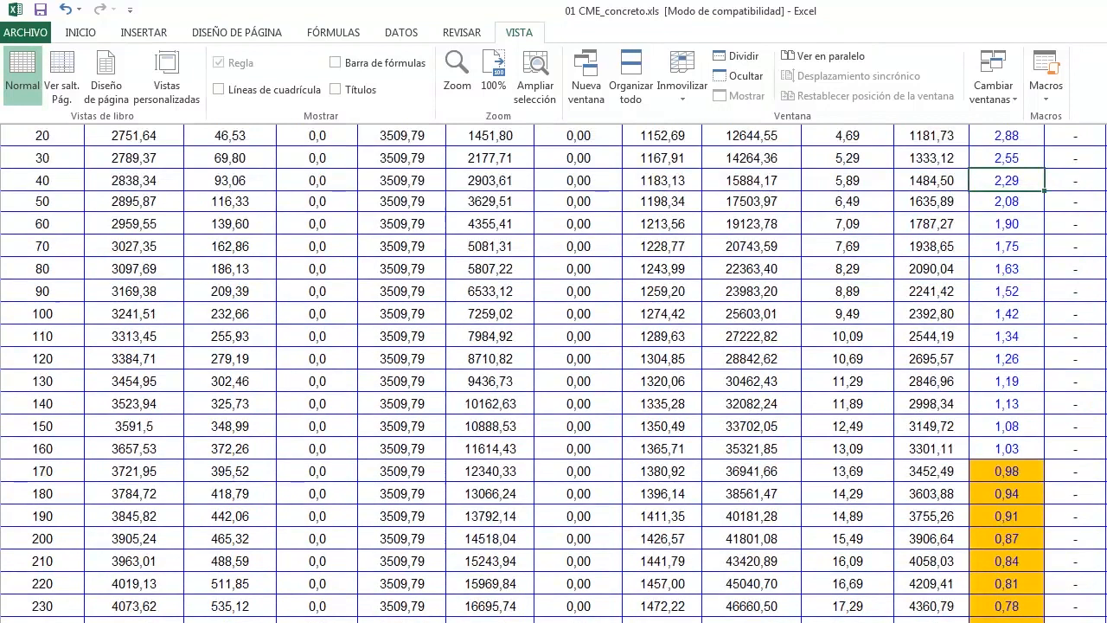
pyautogui.click(1006, 449)
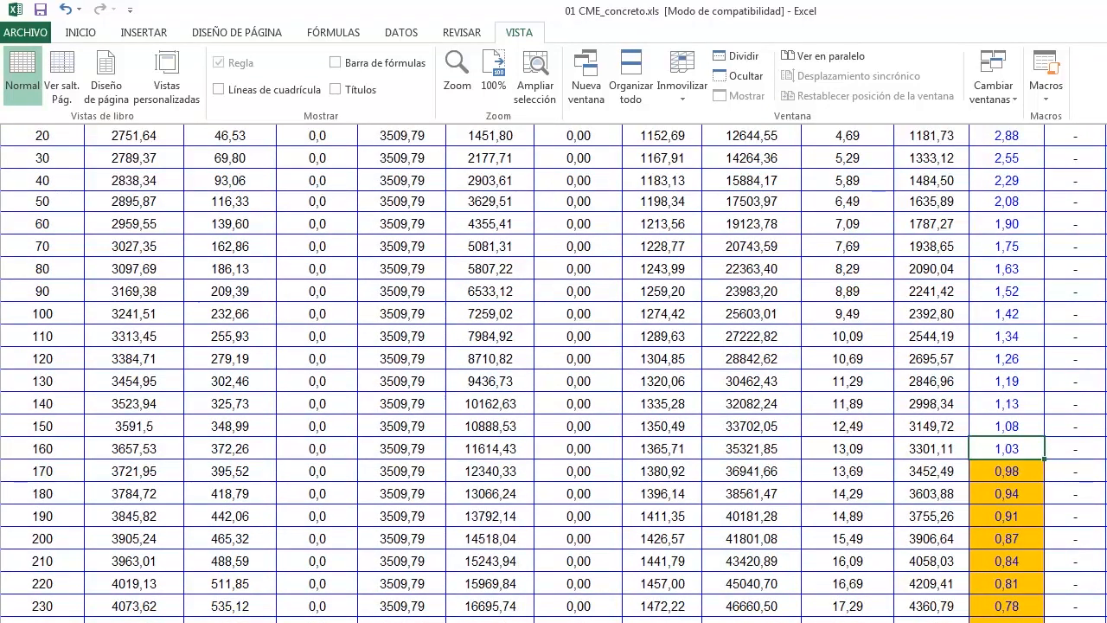
pyautogui.press('Left')
pyautogui.press('Left')
pyautogui.press('Left')
pyautogui.press('Left')
pyautogui.press('Left')
pyautogui.press('Left')
pyautogui.press('Left')
pyautogui.press('Left')
pyautogui.press('Left')
pyautogui.press('Left')
pyautogui.press('Left')
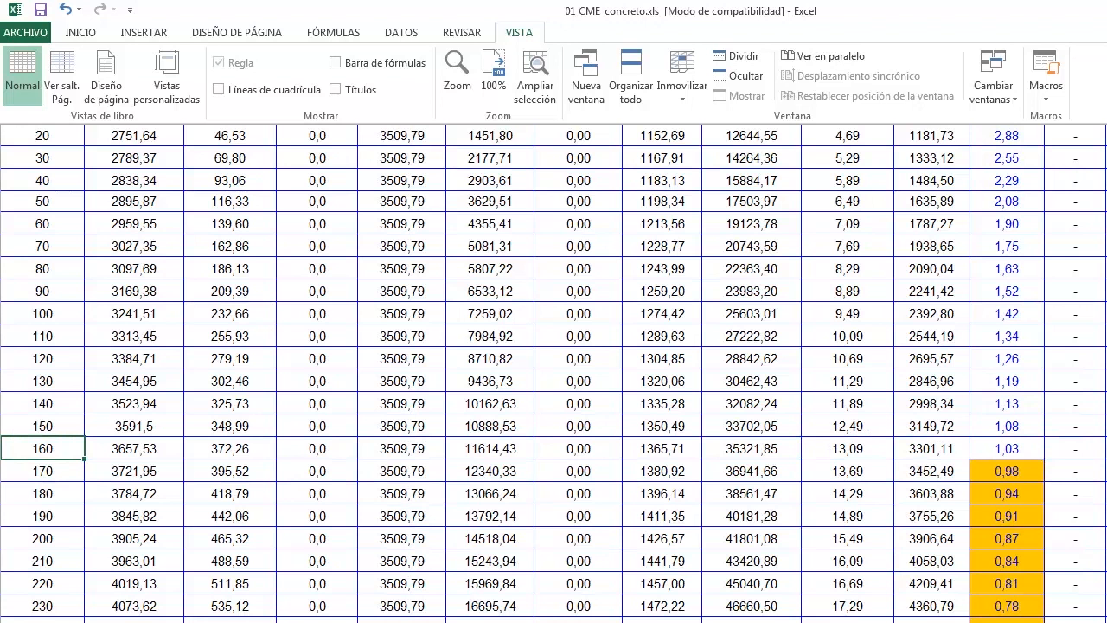
# Step: Set the structure type in the calculation sheet to PSH-3 and check its resulting wind span
pyautogui.scroll(8, 554, 372)
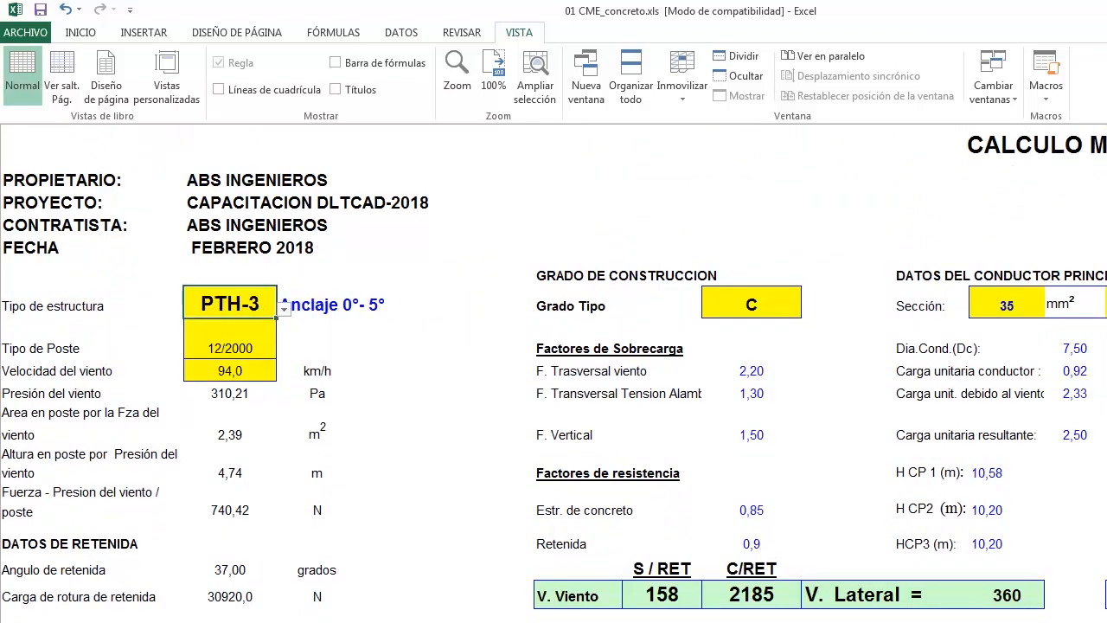
pyautogui.click(283, 309)
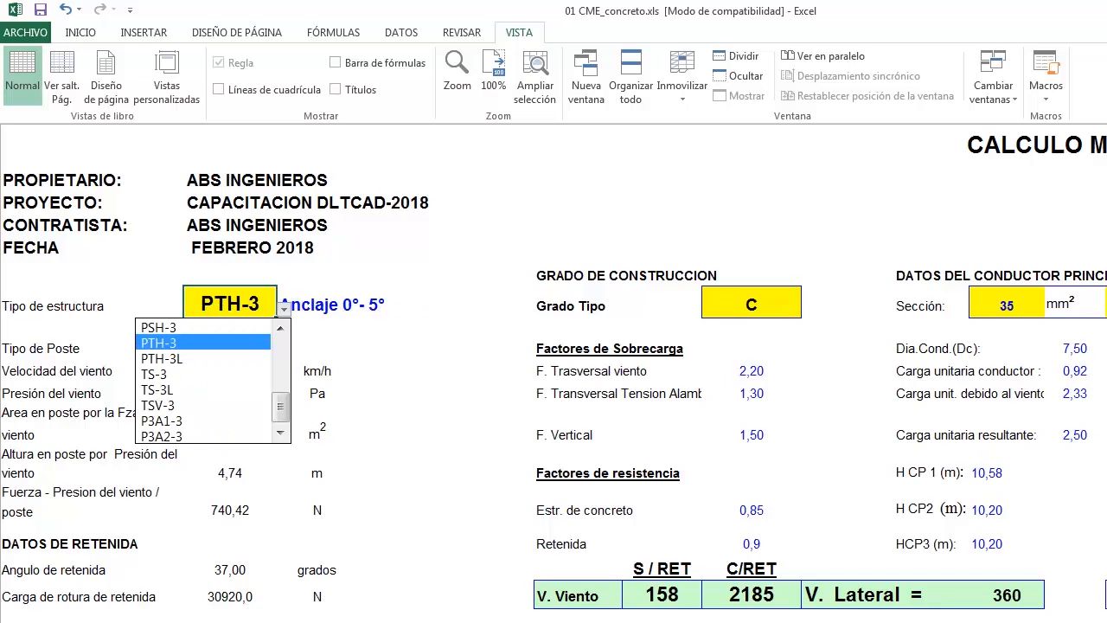
pyautogui.click(159, 328)
pyautogui.scroll(-1, 159, 328)
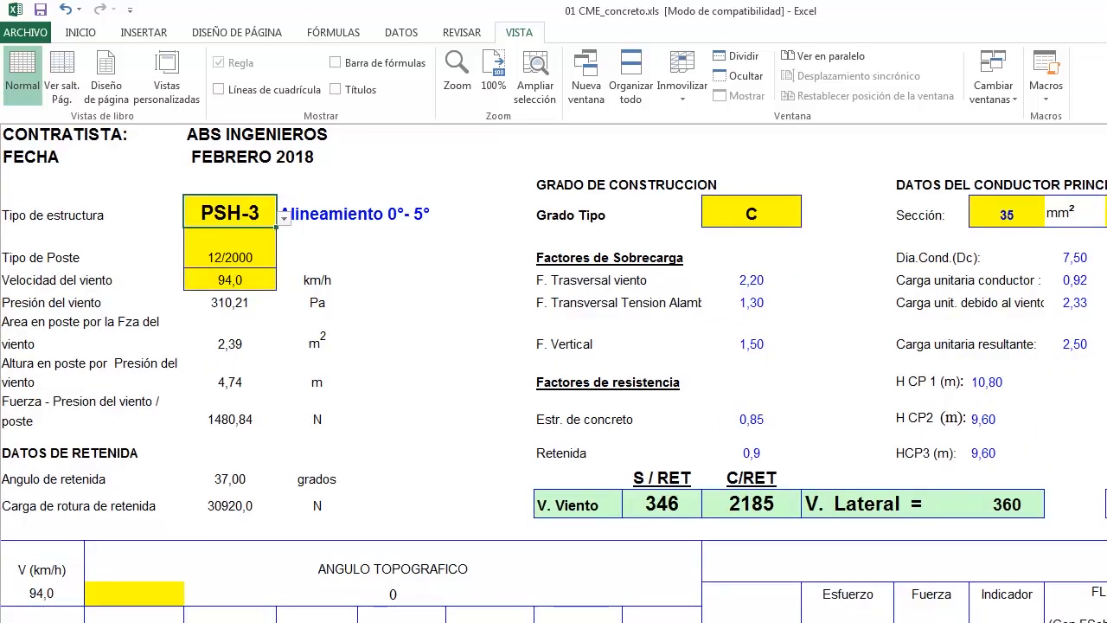
# Step: Switch back to DLT-CAD and inspect the weight and wind spans of structure 9 in the profile
pyautogui.hotkey('alt', 'Tab')
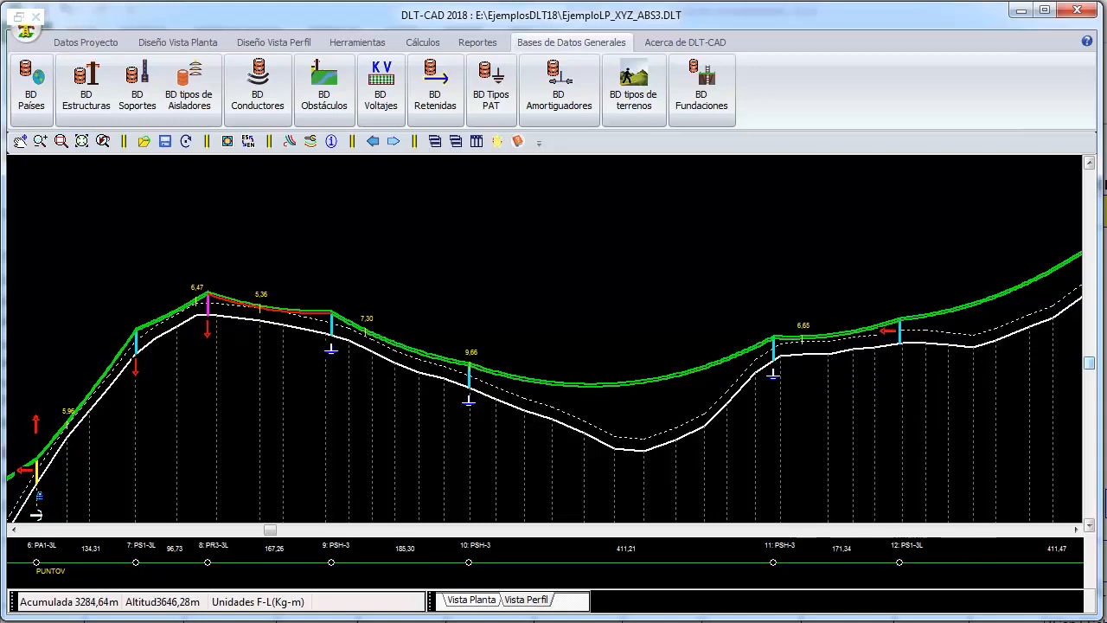
pyautogui.moveTo(327, 321)
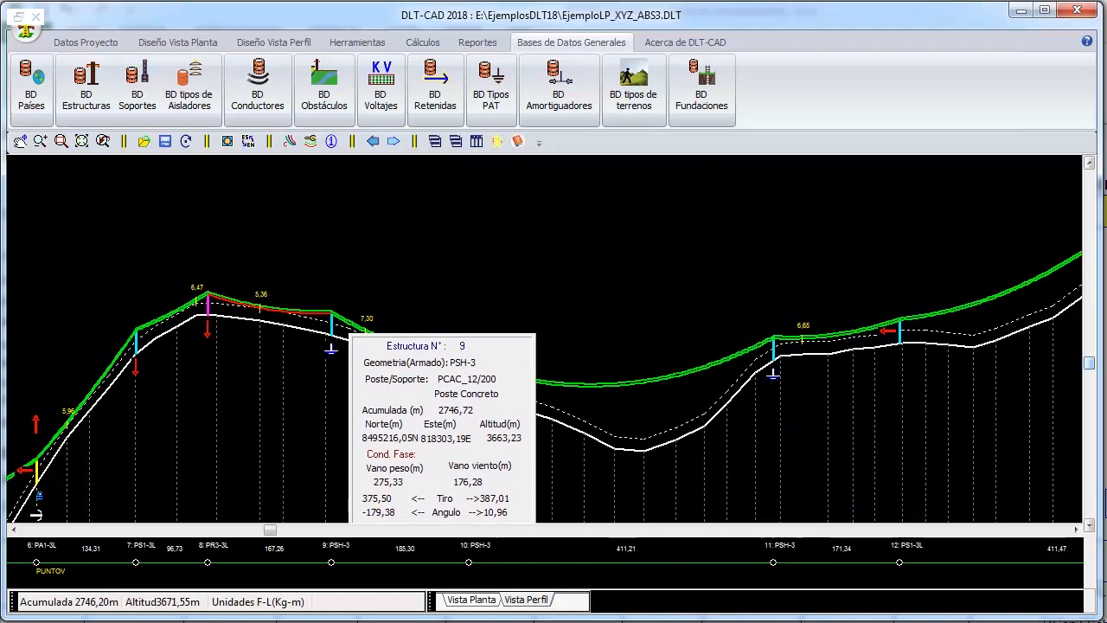